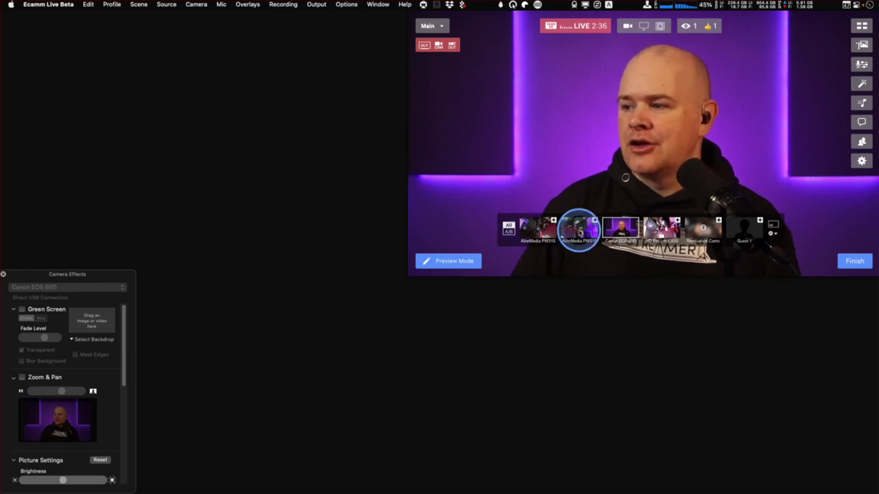
- Keep Canon EOS 60D as the live camera and reposition the main window's camera switcher near the lower edge of the video
click(614, 227)
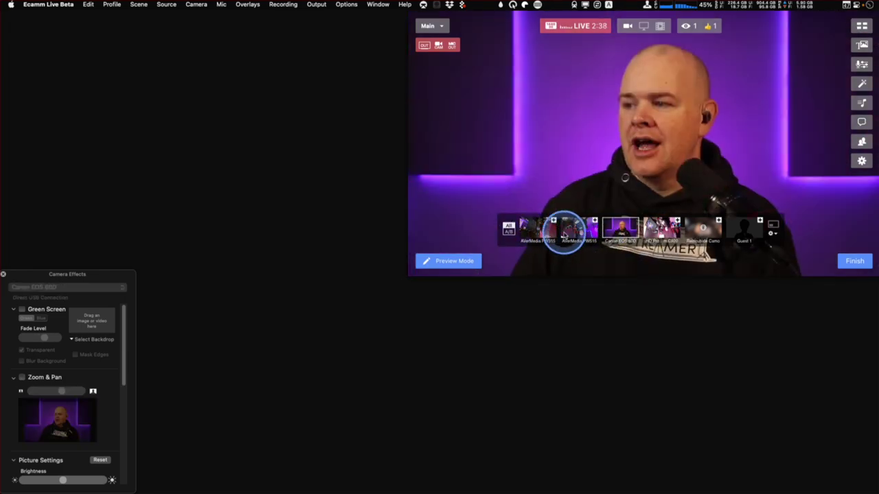
click(565, 234)
click(624, 231)
click(508, 225)
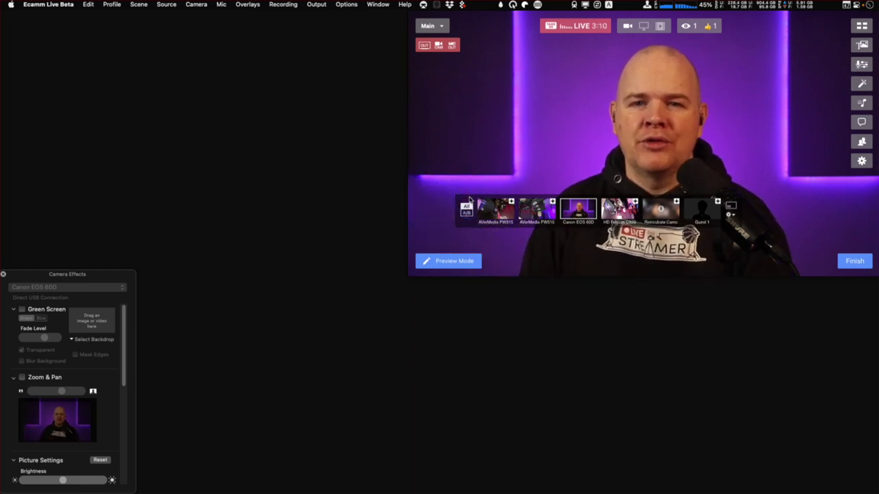
drag(469, 199, 518, 207)
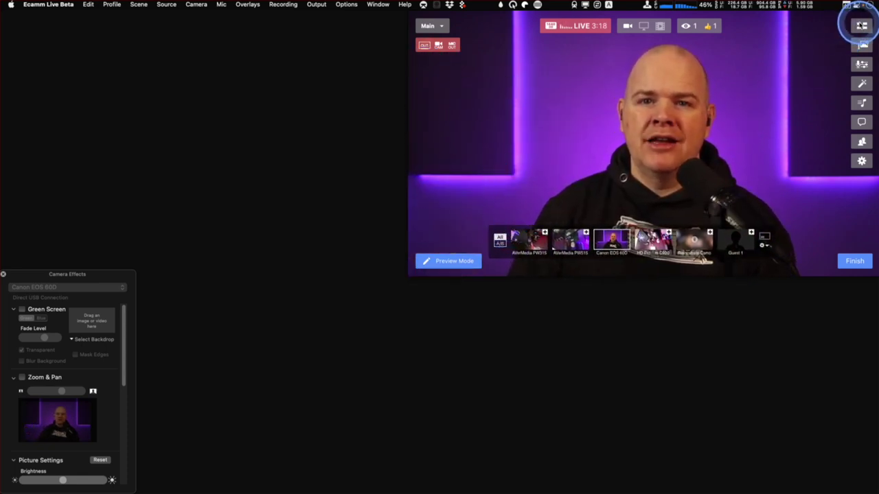
- Open the separate Camera Switcher window, enlarge it to fill the space beside the main video, and make its camera thumbnails larger
click(862, 25)
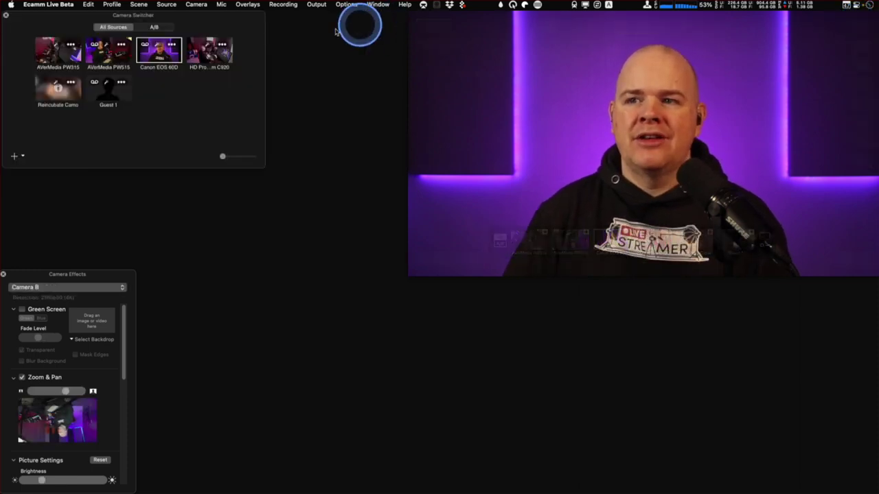
drag(225, 19, 258, 27)
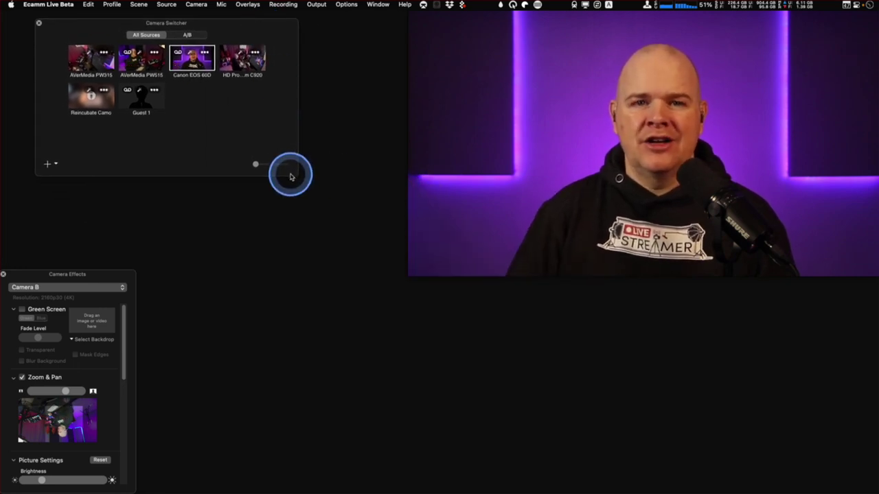
drag(292, 170, 371, 222)
drag(294, 23, 273, 21)
drag(316, 215, 405, 270)
drag(41, 21, 28, 21)
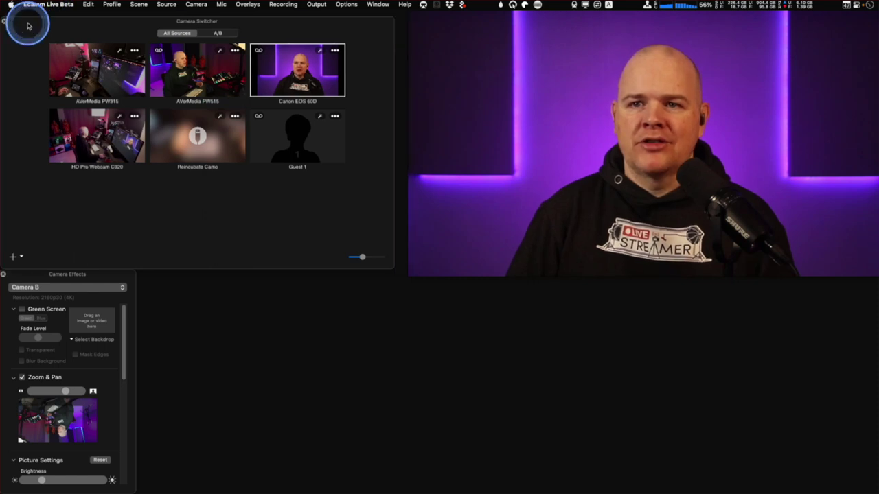
drag(362, 257, 368, 256)
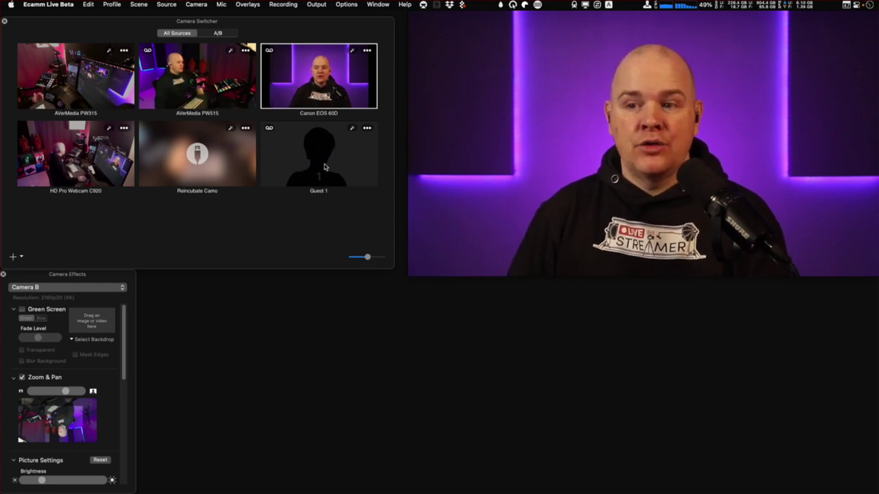
- Switch the live camera to AVerMedia PW515, HD Pro Webcam C920, and back to Canon EOS 60D from the Camera Switcher window
mouse_move(583, 209)
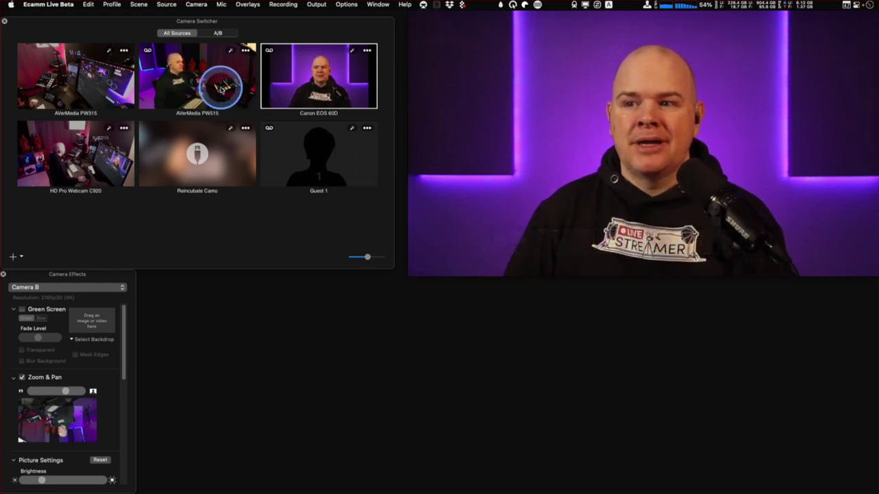
click(198, 88)
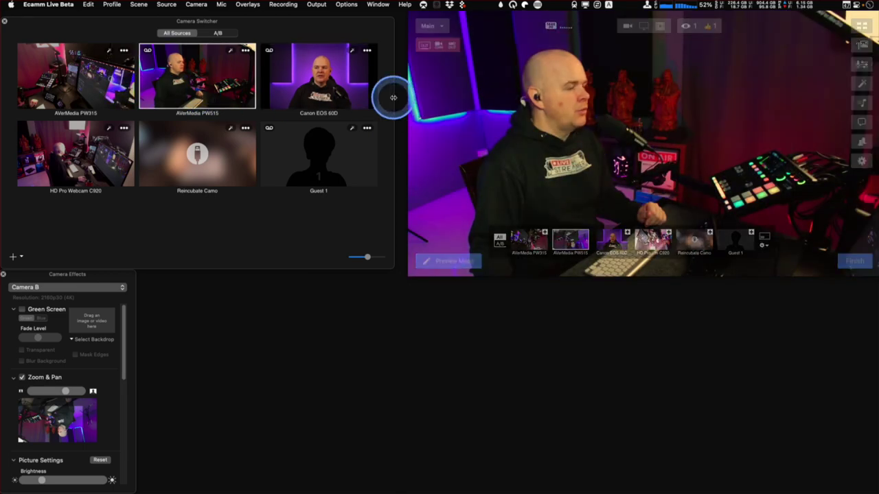
click(103, 159)
click(300, 83)
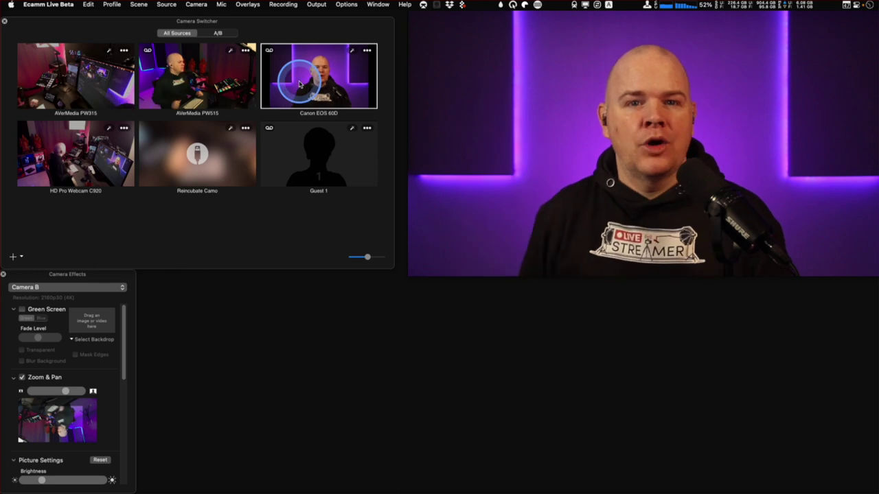
- Shift the in-window camera switcher slightly across the lower part of the main video
click(373, 122)
click(474, 164)
mouse_move(504, 236)
mouse_down()
mouse_move(517, 221)
mouse_move(512, 230)
mouse_up()
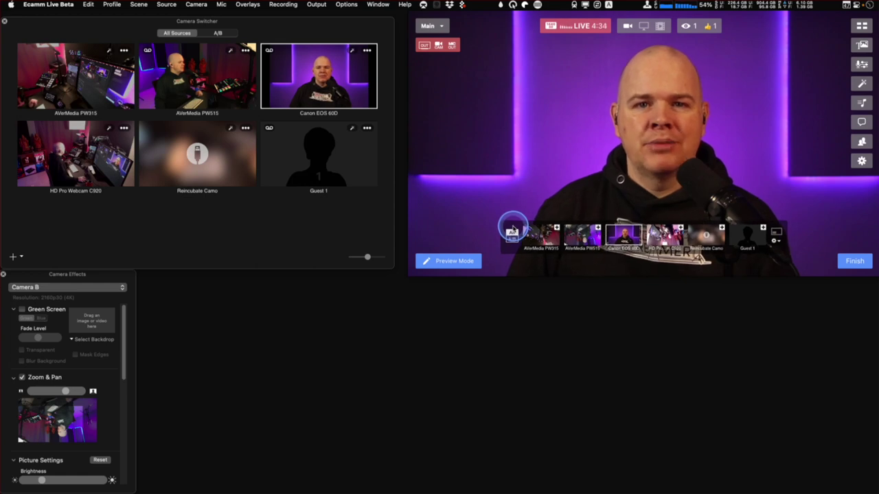
- Open the General preferences and move them clear of the main video to compare Show Camera Switcher in Main Window with the in-window switcher
click(861, 162)
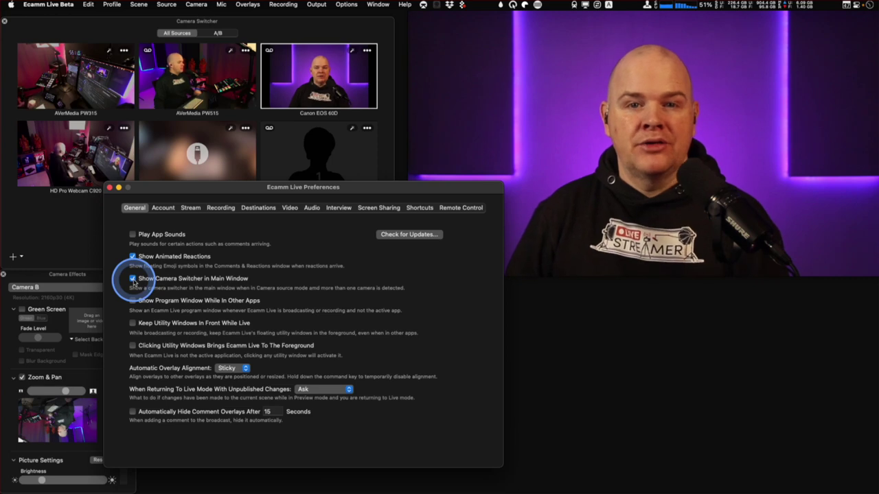
drag(199, 187, 116, 210)
mouse_move(508, 185)
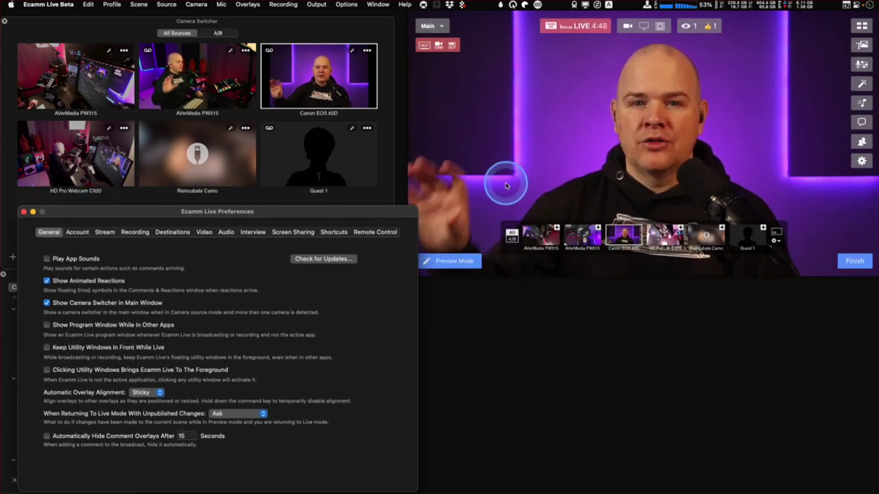
click(512, 232)
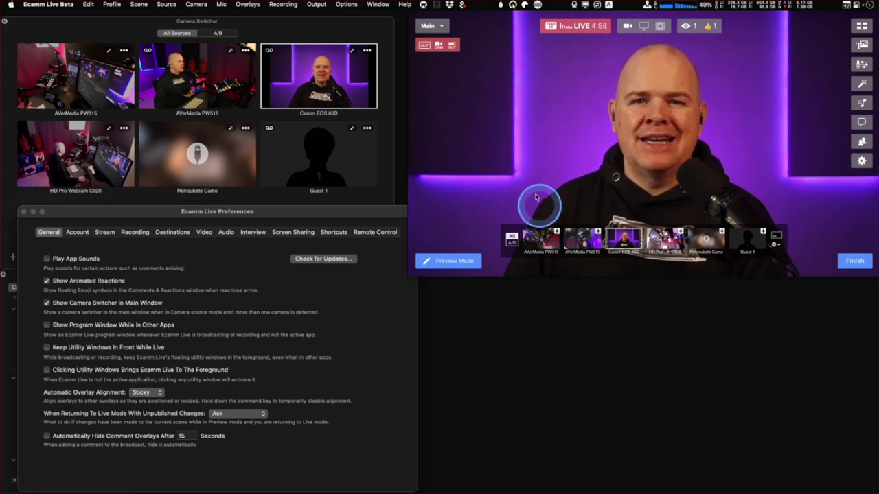
click(167, 5)
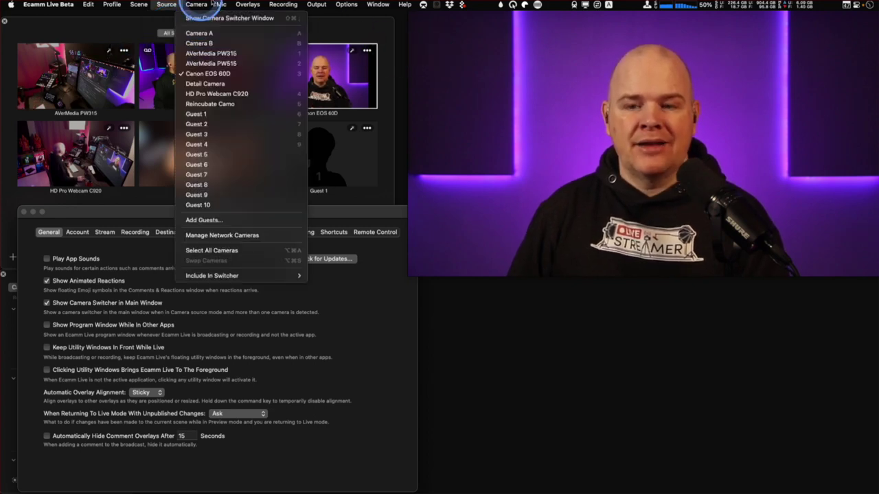
mouse_move(378, 5)
click(260, 305)
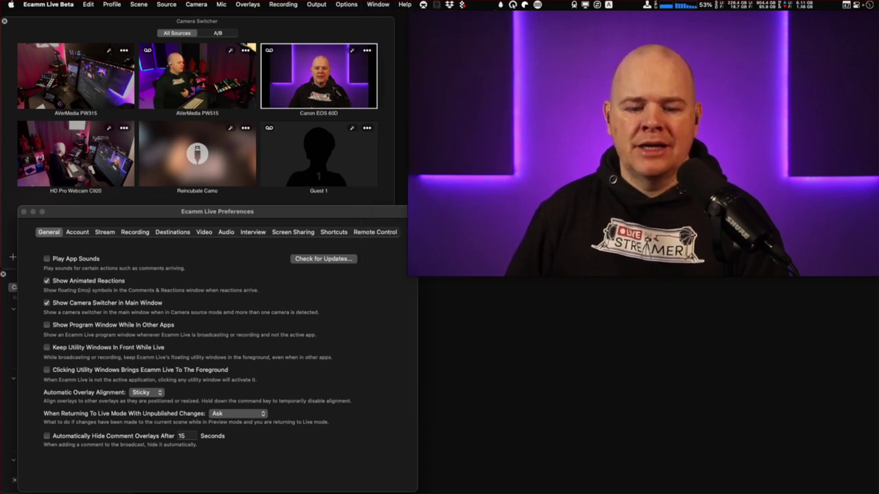
- In a new blank scene, add Canon EOS 60D as a camera overlay, enlarge it and centre it in the frame
click(657, 220)
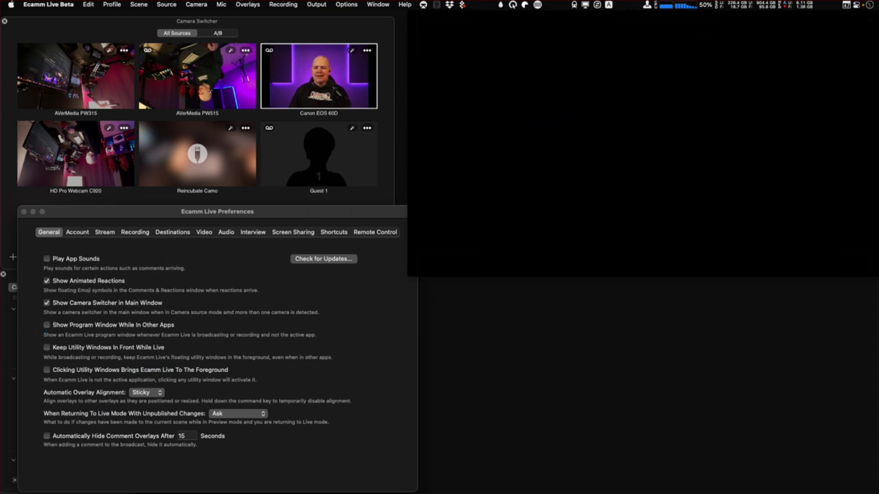
drag(43, 305, 265, 206)
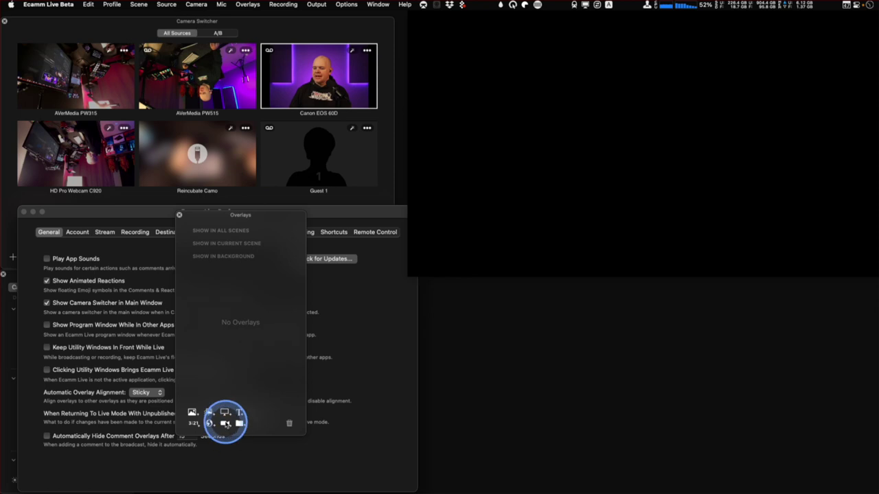
click(225, 423)
drag(471, 160, 675, 256)
drag(586, 236, 584, 215)
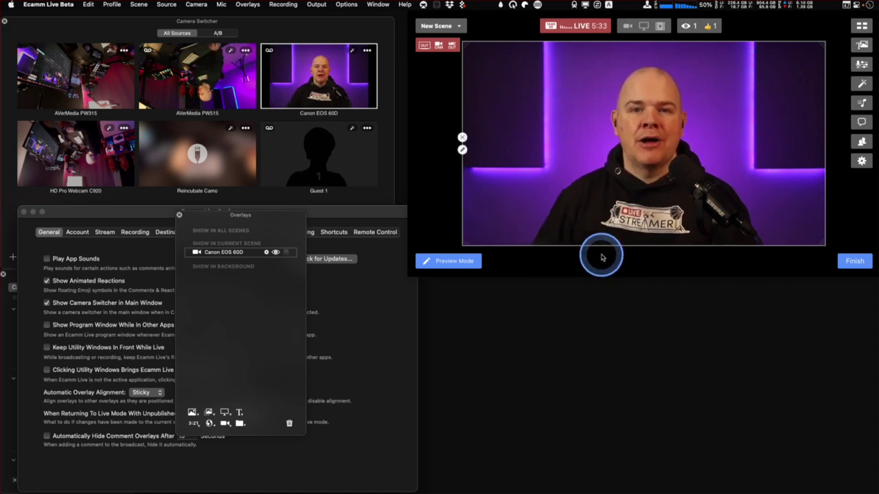
- Try AVerMedia PW515 as the camera overlay's video source and restore Canon EOS 60D
click(462, 151)
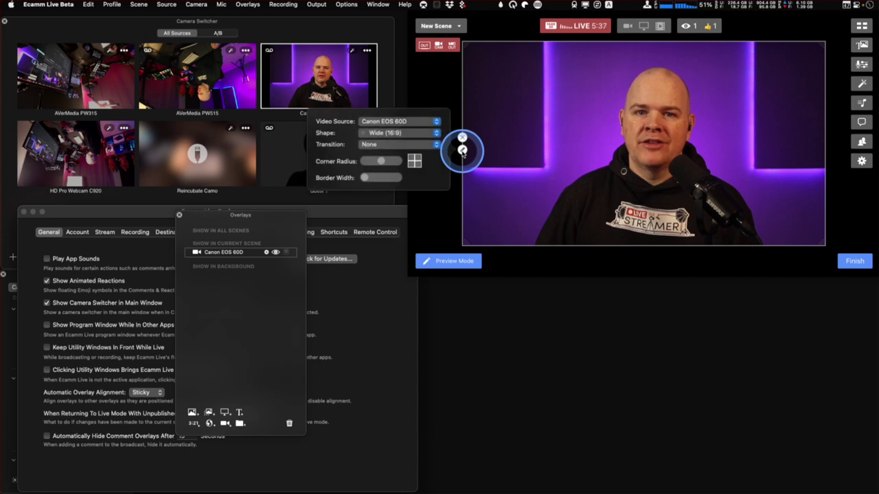
click(436, 124)
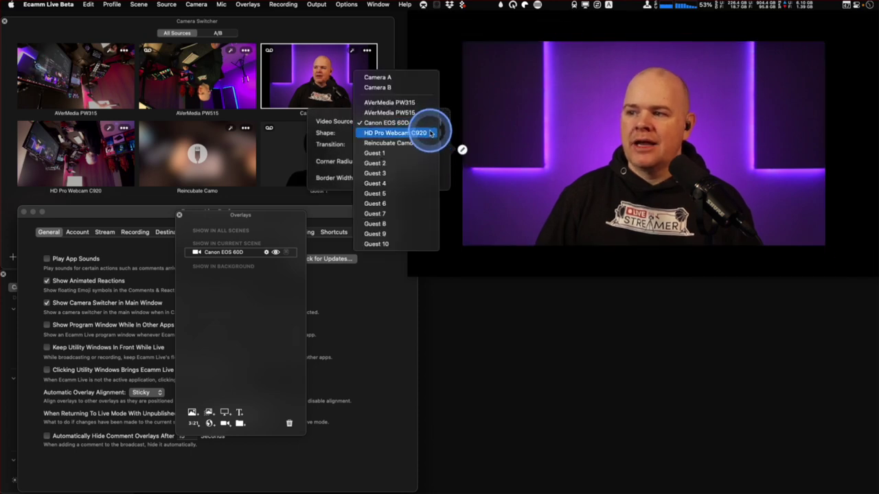
click(412, 113)
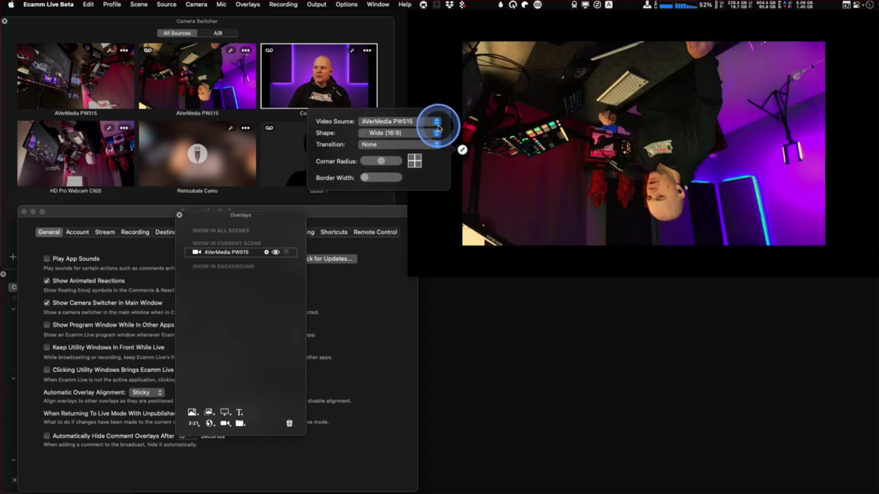
click(437, 124)
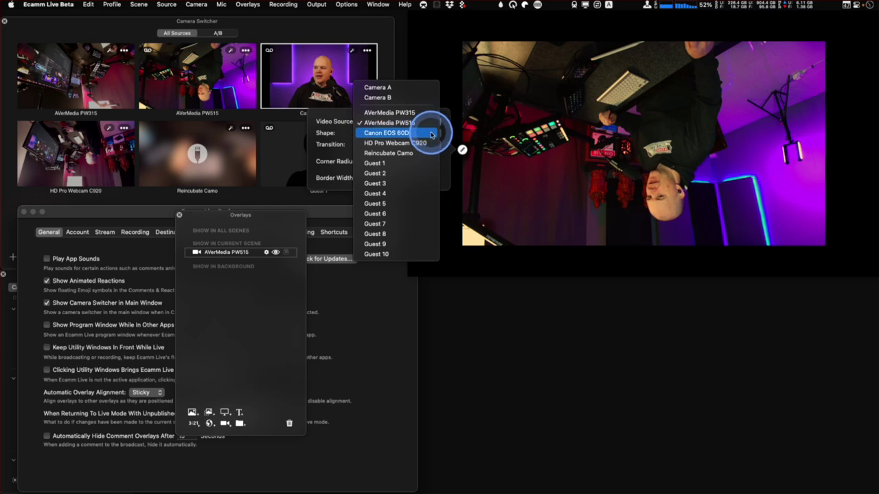
click(432, 133)
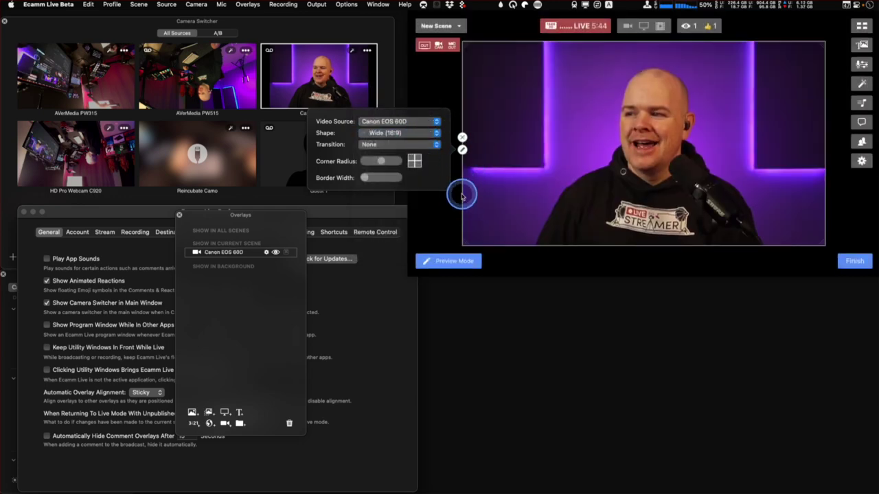
- Move the Overlays window off the preferences to below the main video and switch to the Main scene
drag(267, 213, 481, 257)
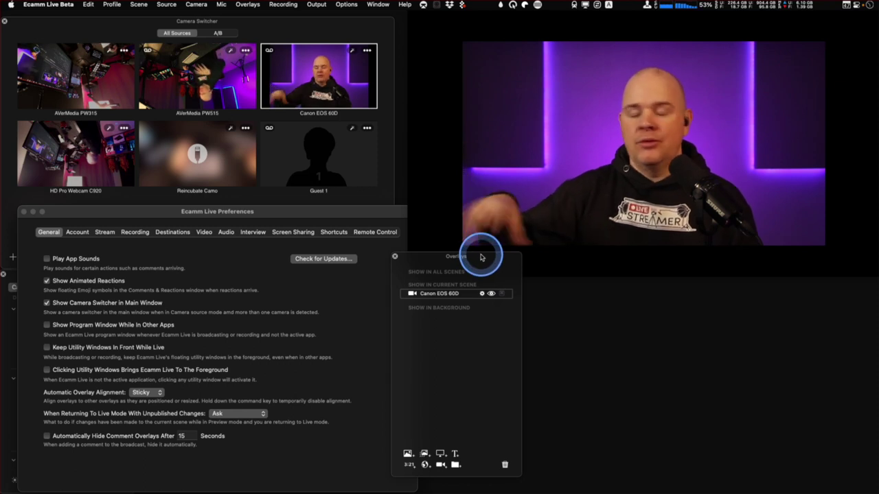
mouse_move(427, 198)
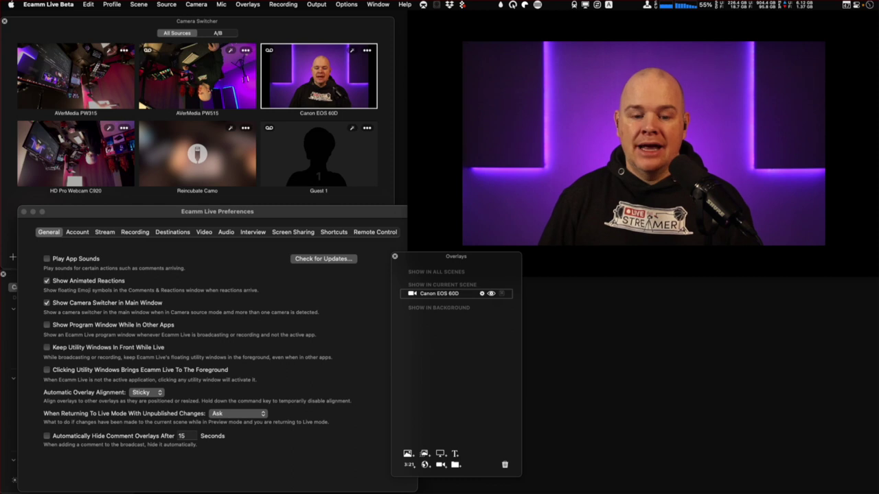
key(super+2)
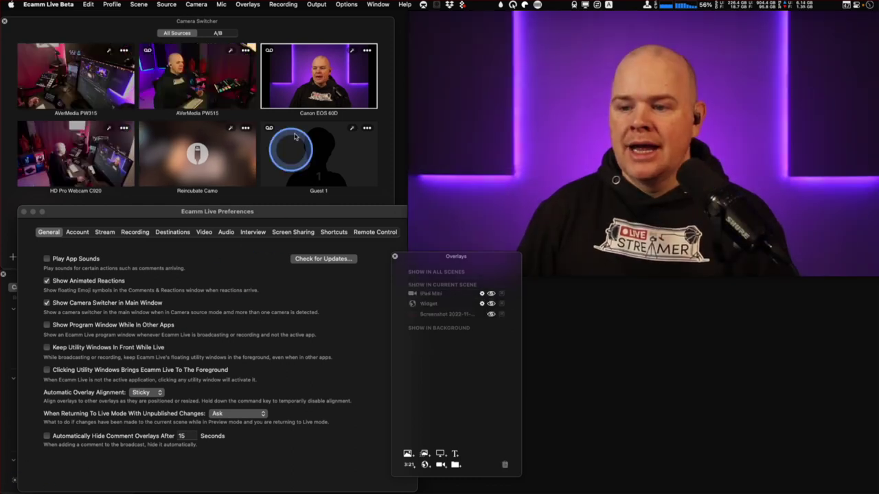
- Turn off Show Camera Switcher in Main Window, close the preferences, and place the Overlays window beside Camera Effects
drag(147, 206, 209, 146)
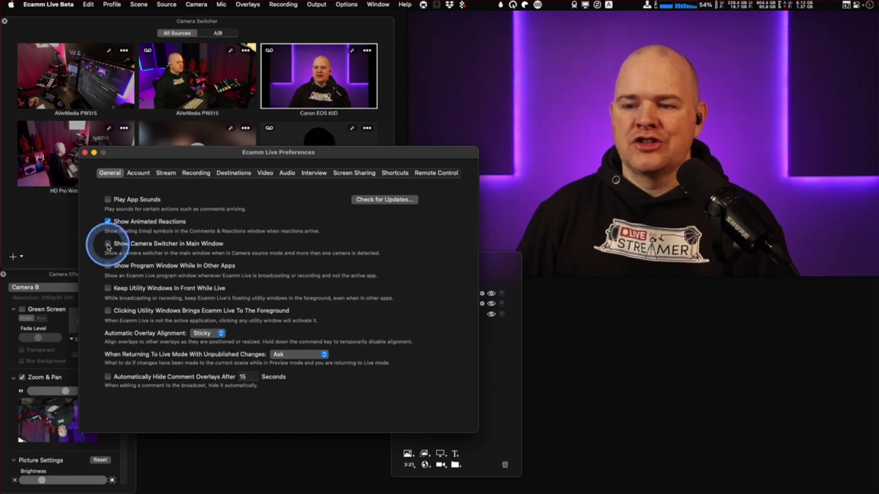
click(85, 152)
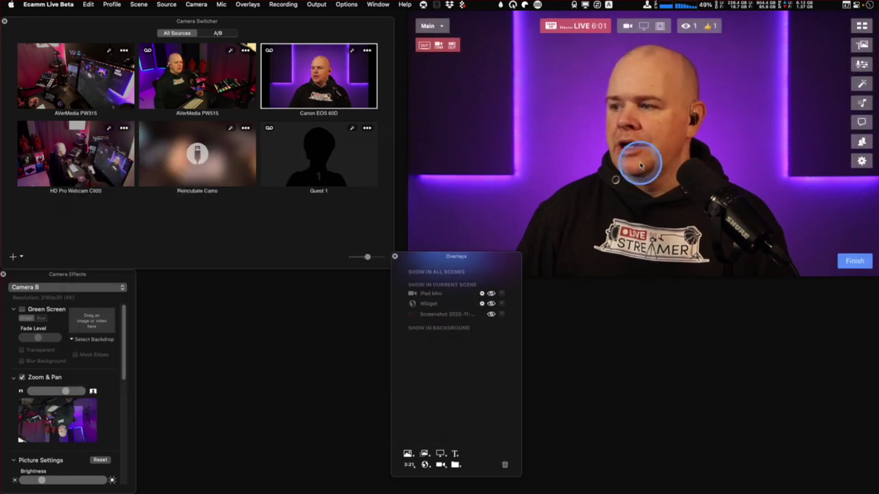
drag(403, 259, 148, 277)
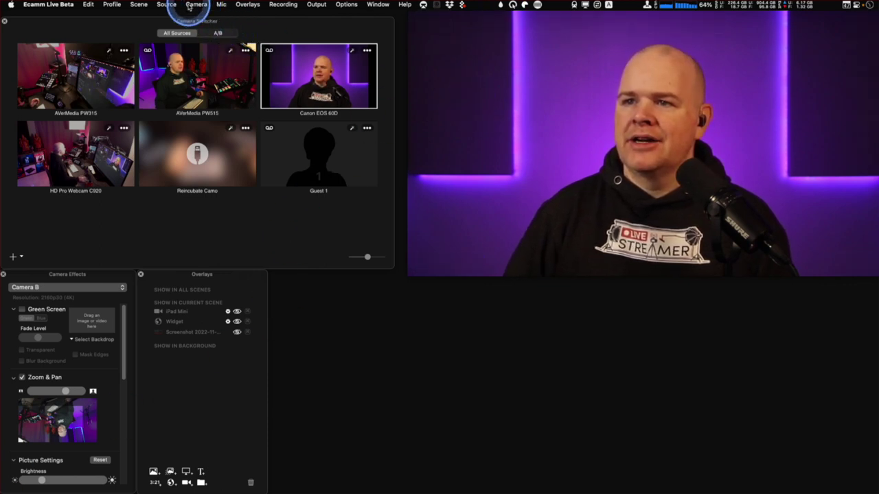
- Set the Main scene's source to Blank and add AVerMedia PW515 as a reduced camera overlay in the upper-left part of the frame
click(167, 5)
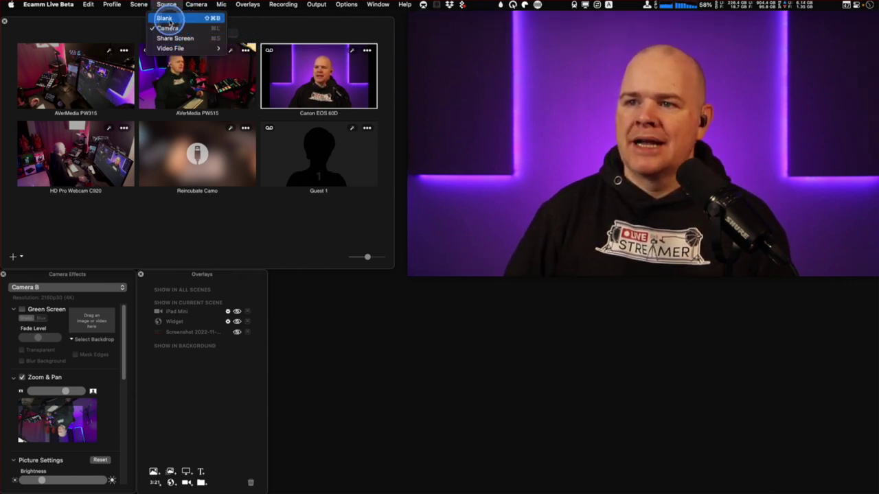
click(169, 19)
drag(178, 81, 523, 122)
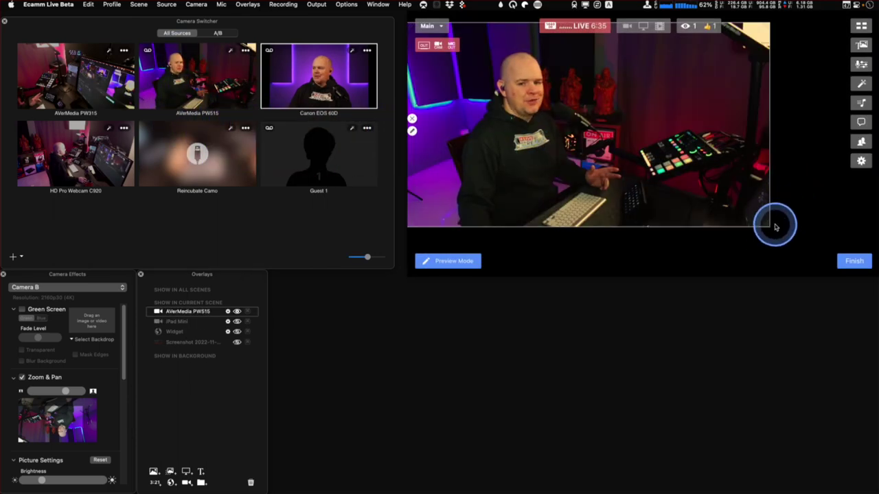
drag(764, 220, 643, 156)
drag(496, 108, 523, 131)
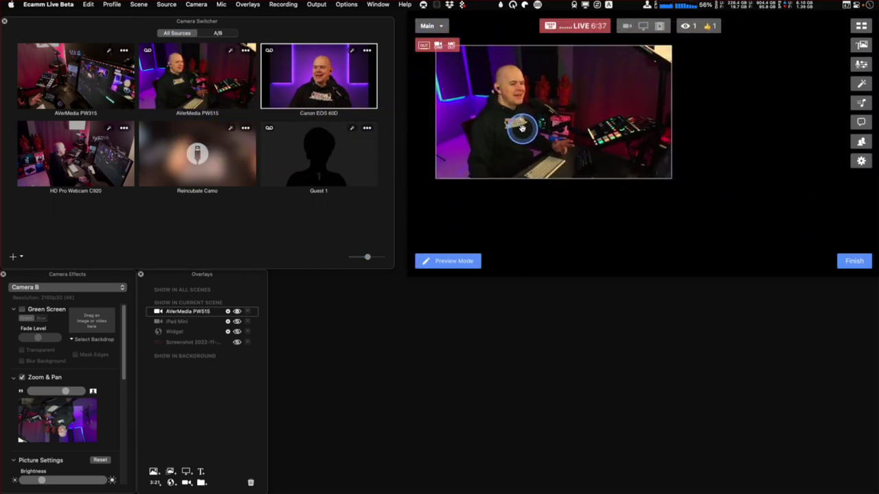
- Add AVerMedia PW315 as a second camera overlay, shrink it and place it to the right of the AVerMedia PW515 overlay
drag(78, 75, 700, 157)
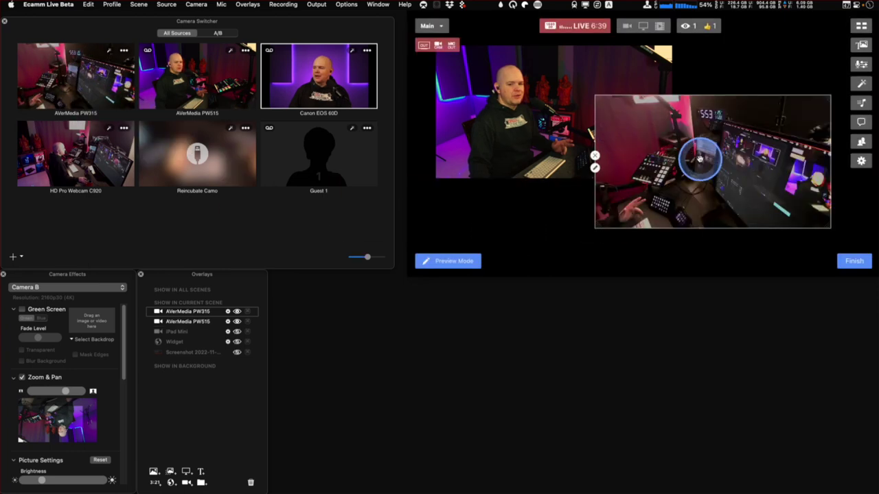
drag(595, 228, 634, 204)
drag(751, 161, 768, 109)
- Add Guest 1 as a camera overlay in the Main scene and hide it again
drag(316, 164, 555, 203)
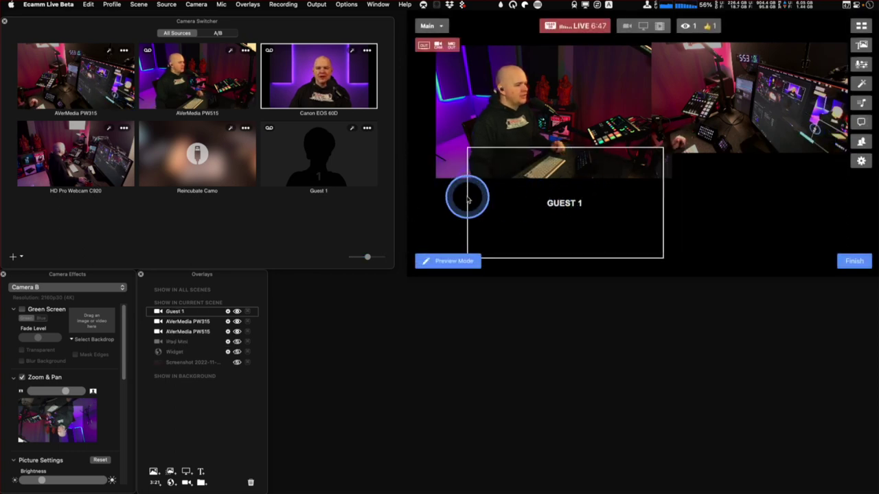
click(333, 89)
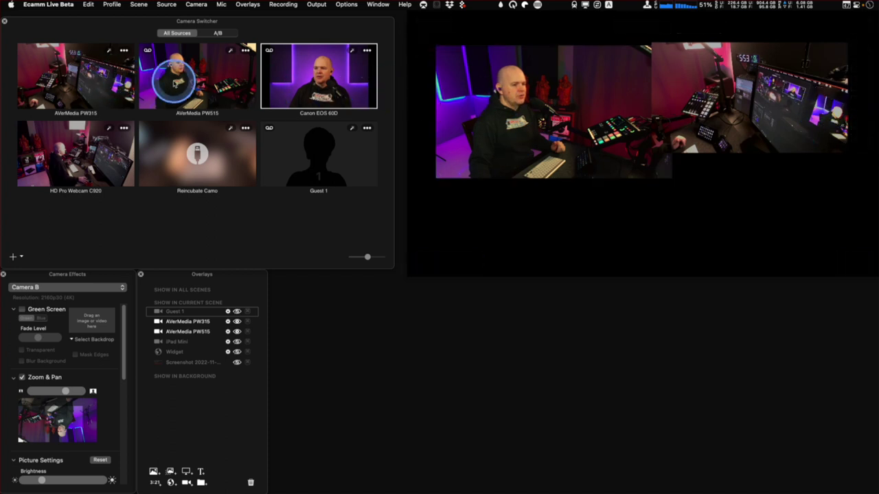
click(547, 122)
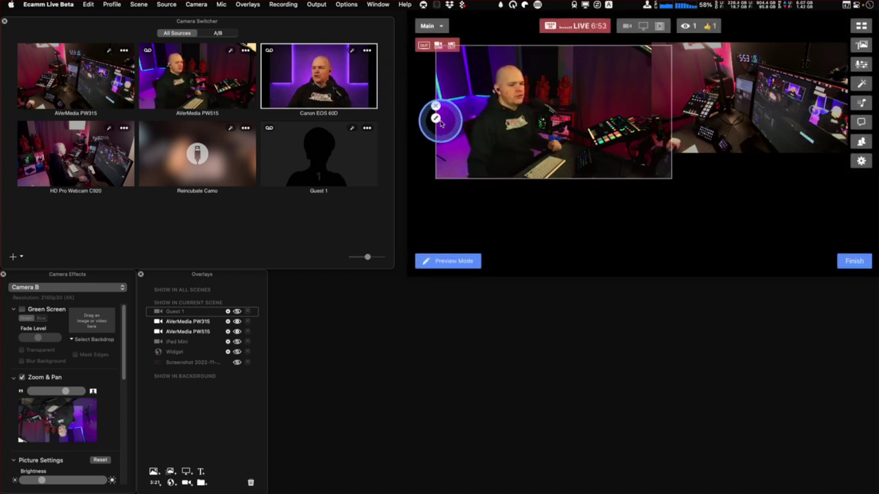
- Set the Main scene's source to Camera and hide the AVerMedia PW515 and AVerMedia PW315 overlays
click(166, 4)
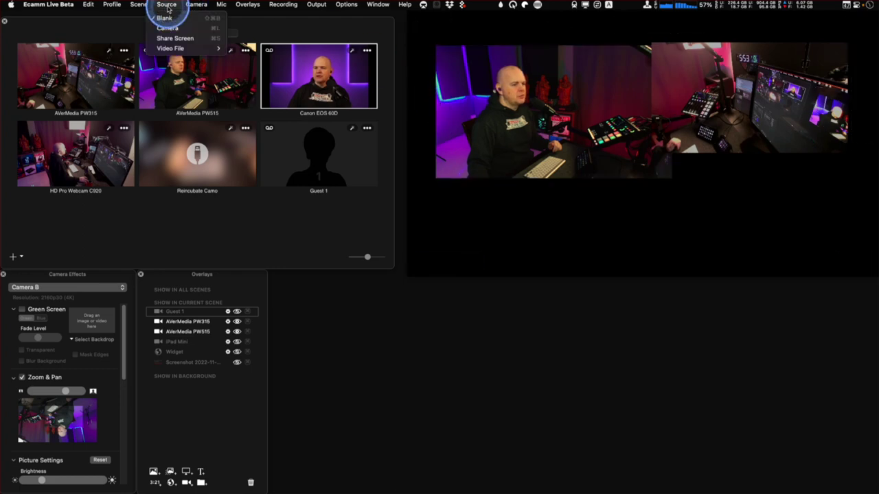
click(168, 29)
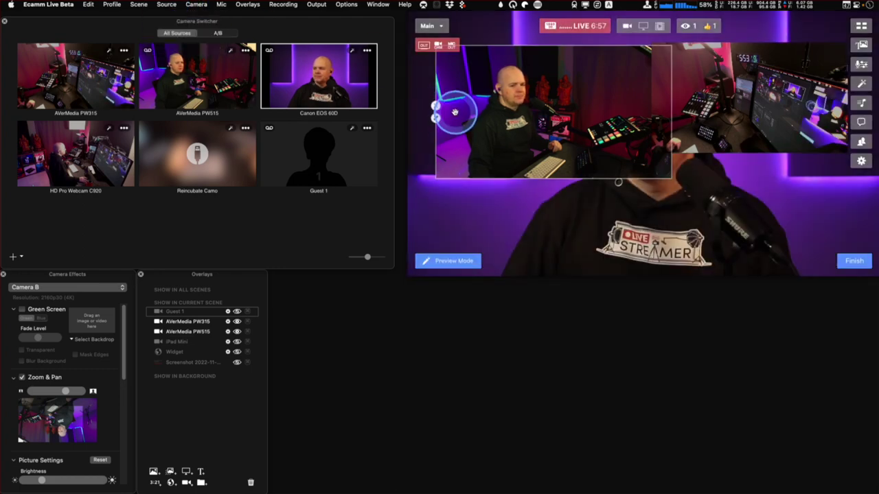
click(437, 107)
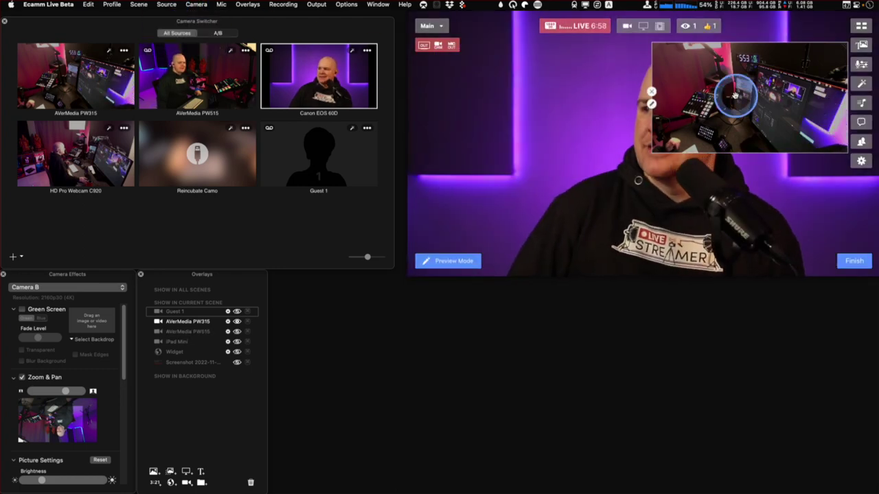
click(651, 92)
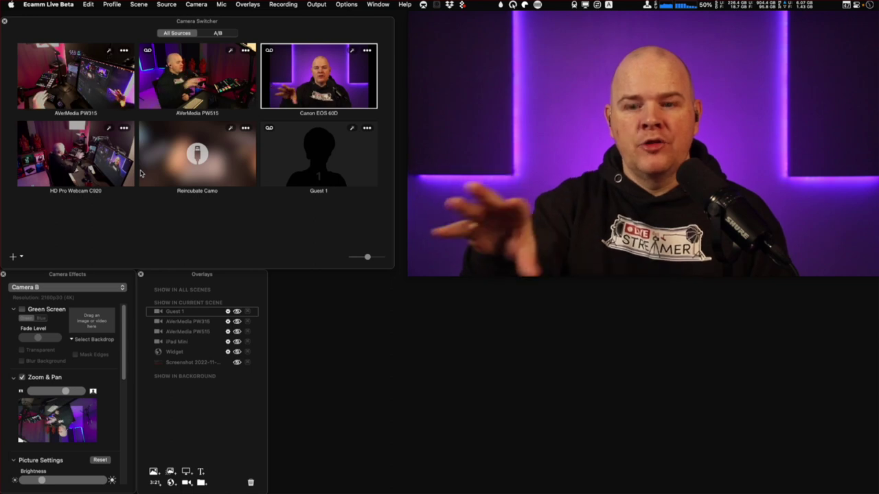
- Move the Camera Effects window to the other side of the Overlays window and make it taller
click(141, 173)
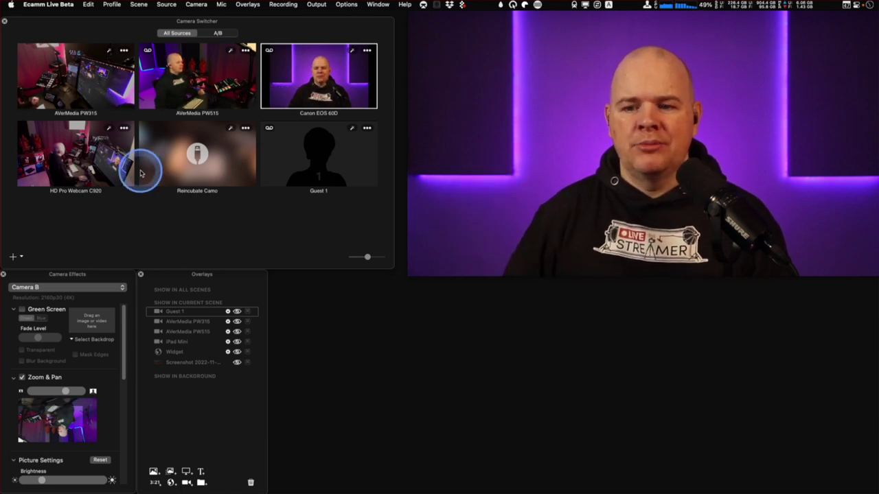
click(96, 277)
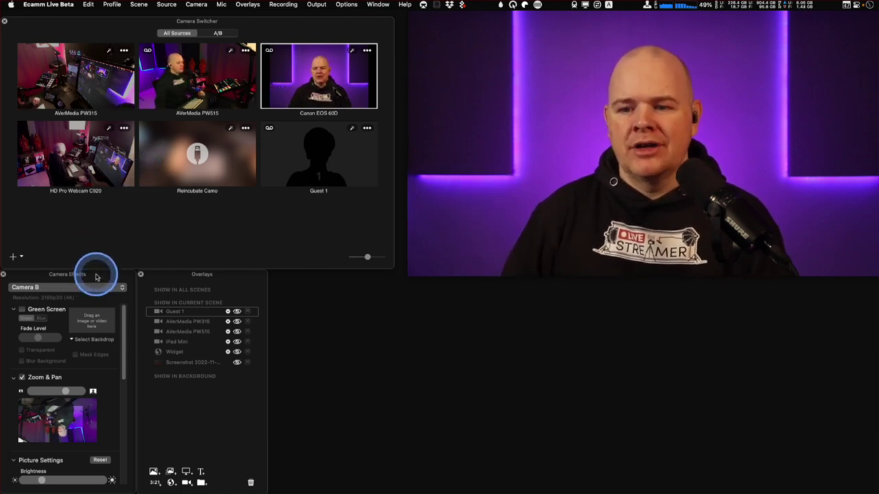
drag(96, 276, 374, 204)
click(384, 431)
drag(385, 420, 392, 475)
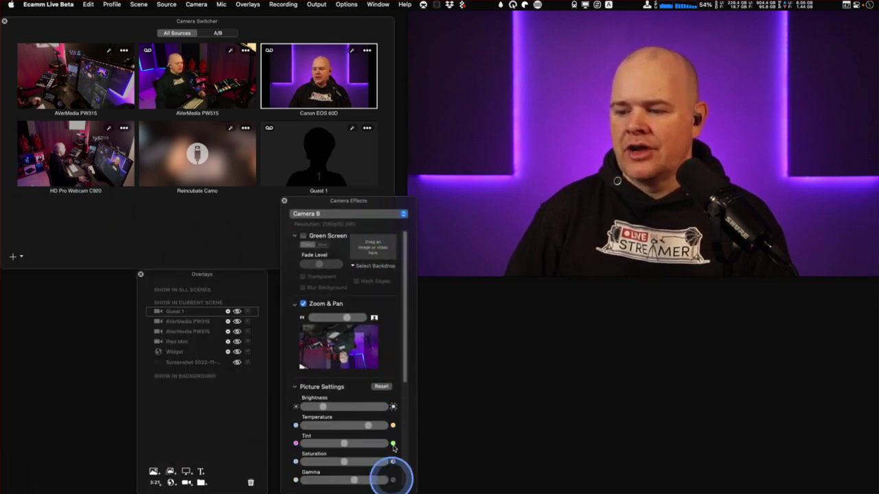
drag(379, 199, 368, 199)
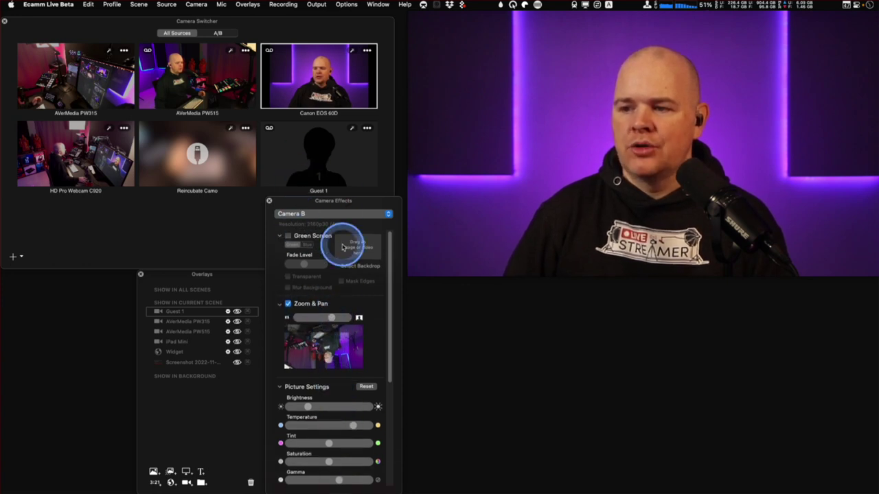
- Select Canon EOS 60D as the camera in Camera Effects and return the window to below the Camera Switcher
click(324, 214)
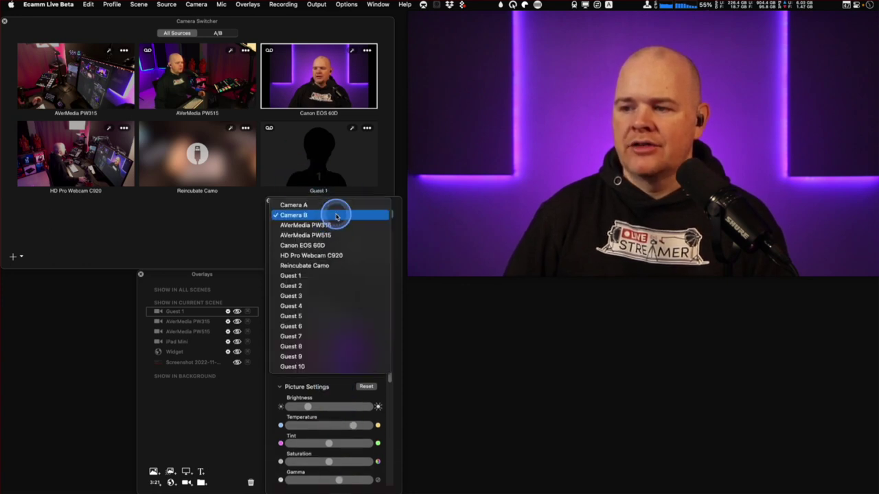
click(312, 247)
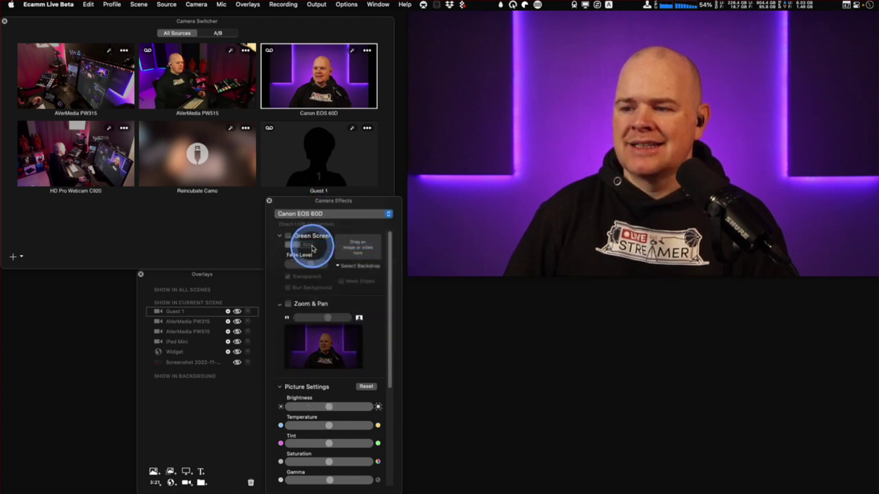
click(313, 216)
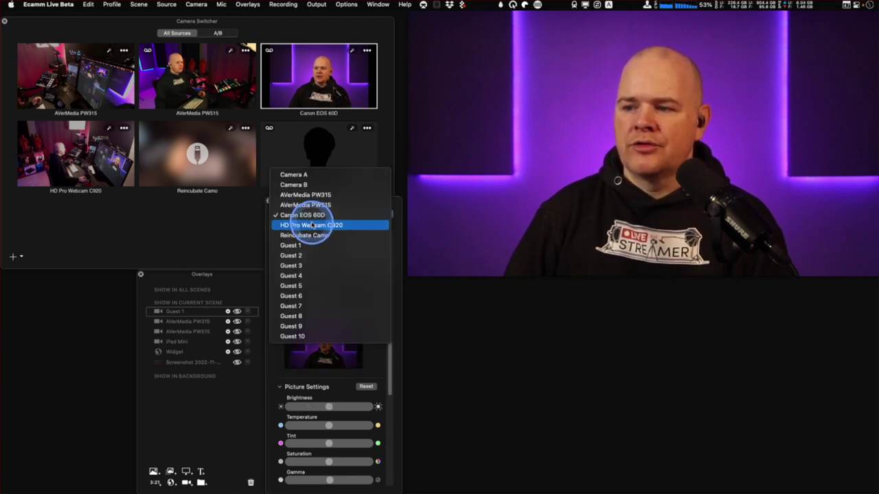
click(402, 201)
drag(399, 199, 114, 267)
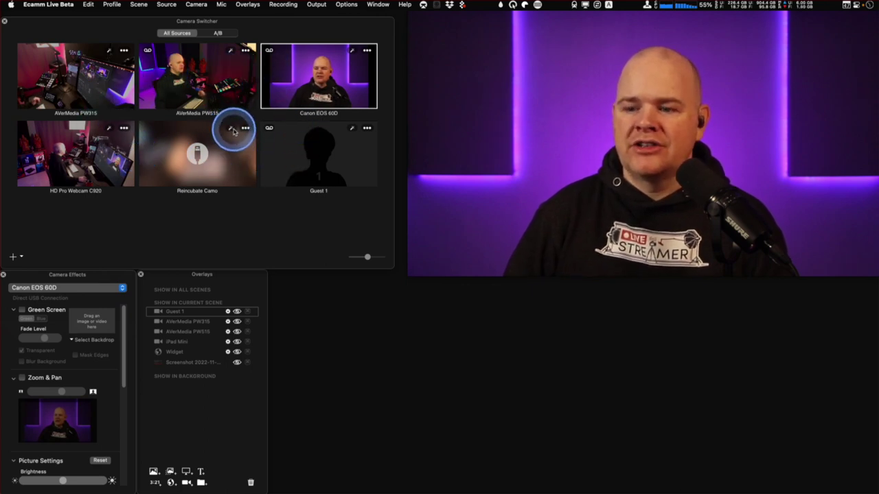
- View the camera effects of HD Pro Webcam C920, AVerMedia PW315, AVerMedia PW515 and Canon EOS 60D from their switcher thumbnails
mouse_move(839, 82)
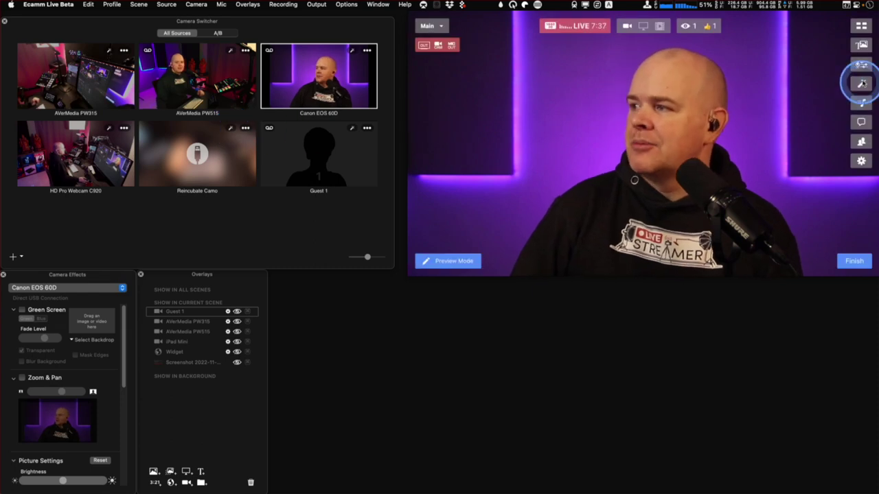
click(857, 90)
click(861, 88)
click(861, 87)
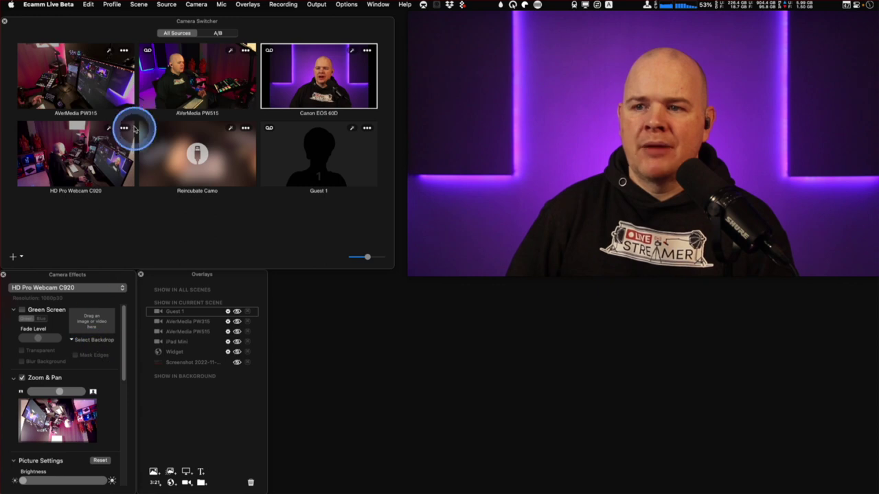
click(108, 54)
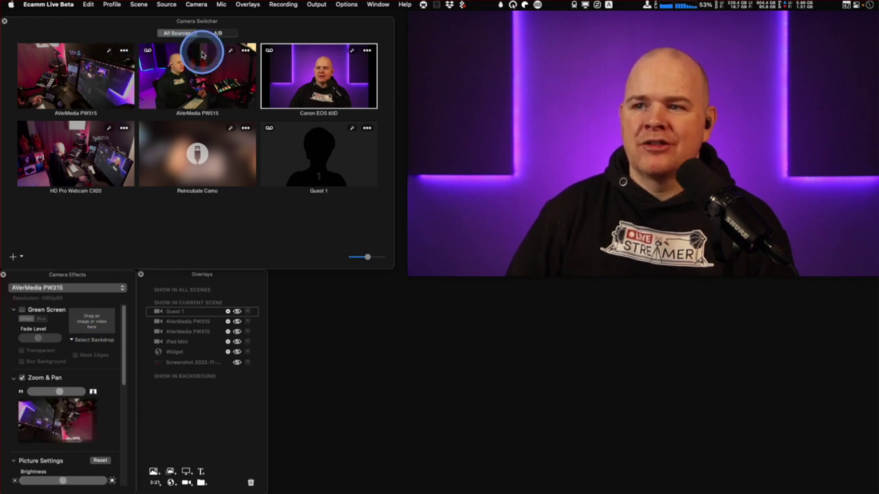
click(232, 52)
click(352, 52)
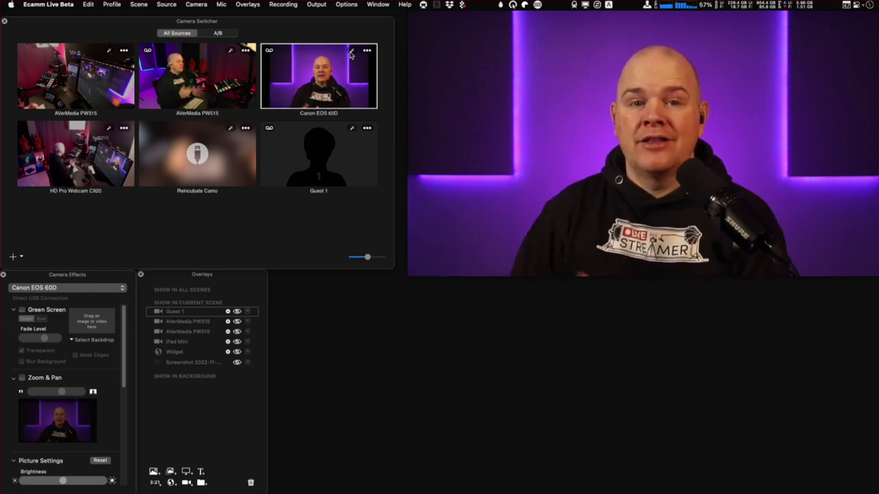
click(548, 230)
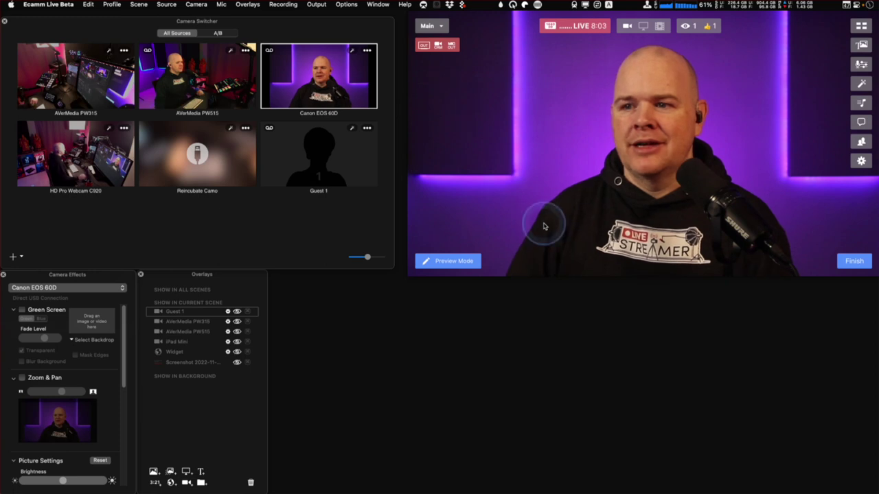
drag(373, 212, 261, 215)
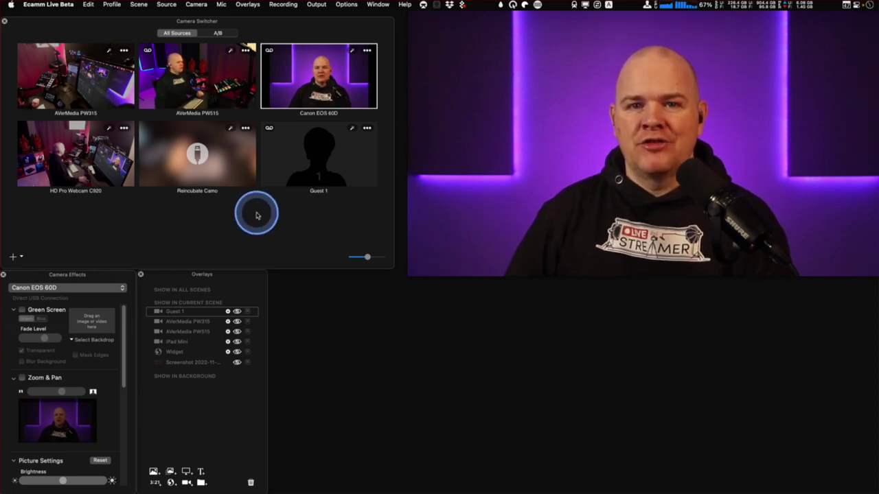
- Show AVerMedia PW315 in a separate window and place it beside the Overlays window
click(125, 52)
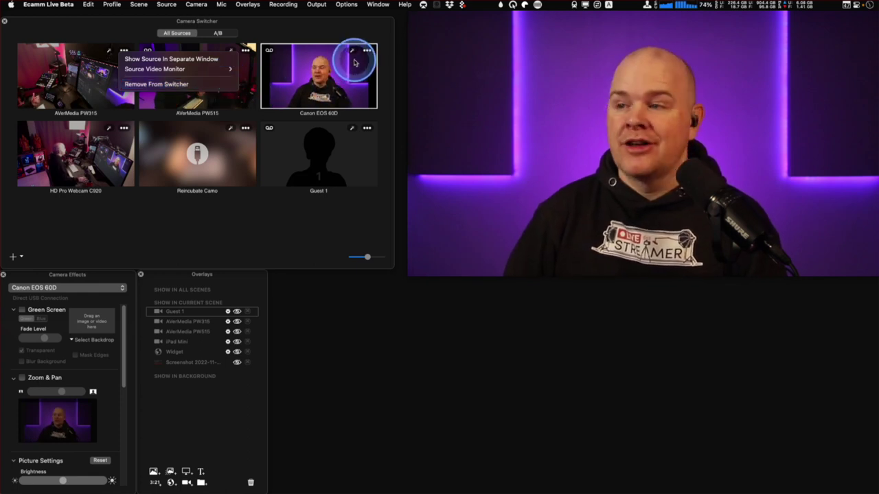
click(176, 60)
drag(789, 317, 354, 317)
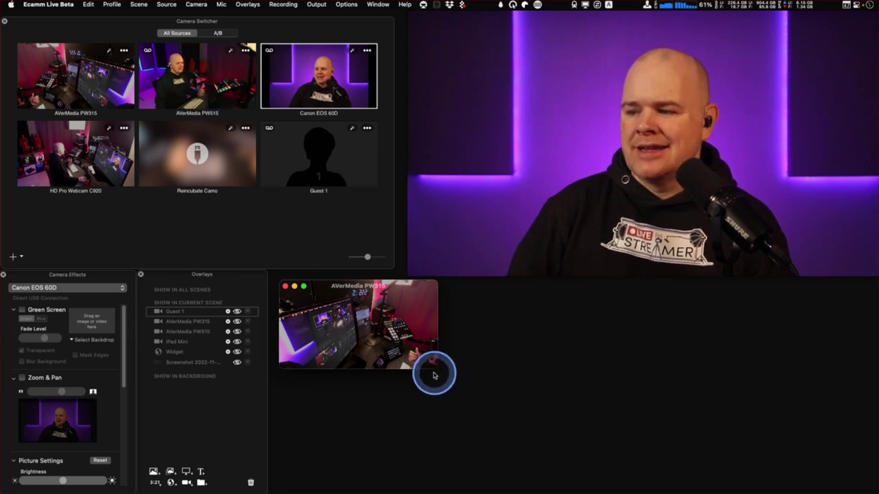
- Enlarge the AVerMedia PW315 window and place it below the main video at the far edge of the display
drag(434, 367, 569, 441)
drag(406, 373, 681, 363)
drag(591, 440, 641, 393)
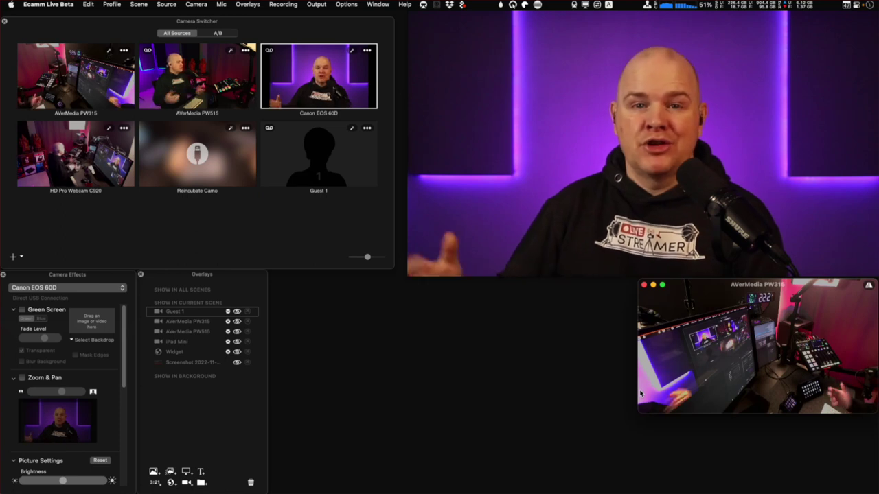
drag(639, 389, 452, 290)
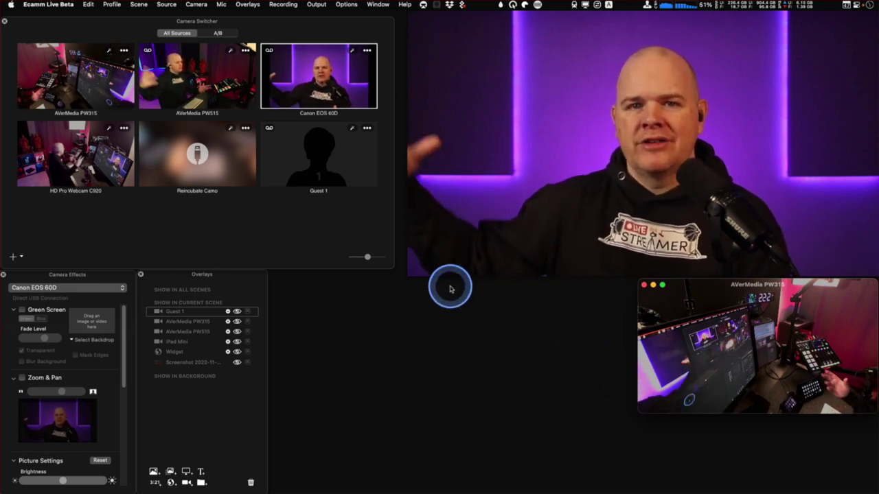
- Show Canon EOS 60D in a separate window and size it to fill the space between Overlays and AVerMedia PW315
mouse_move(434, 241)
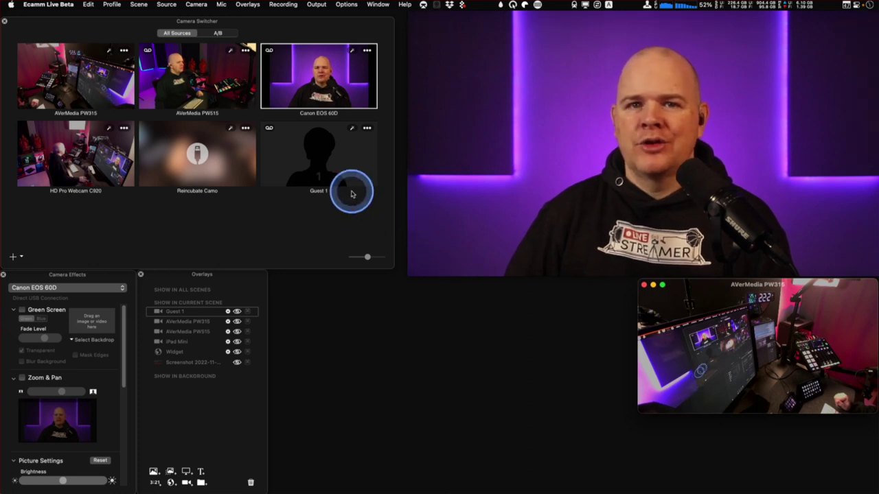
click(367, 52)
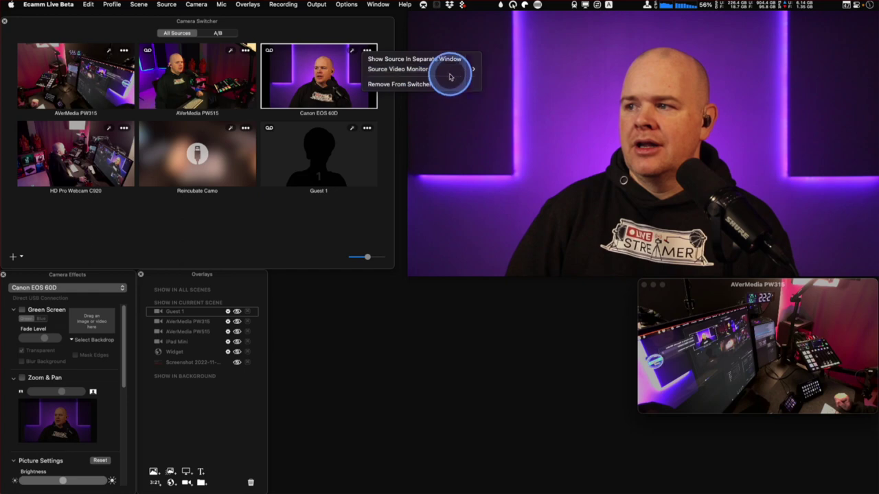
click(432, 59)
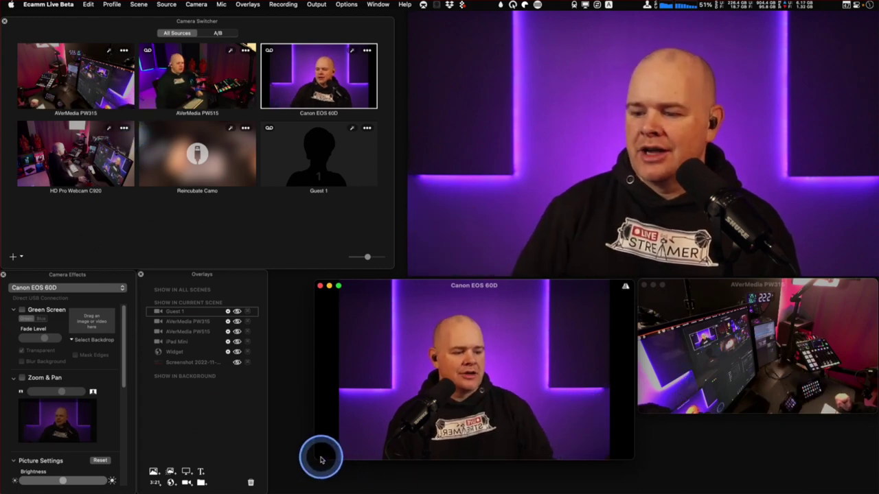
drag(313, 461, 273, 483)
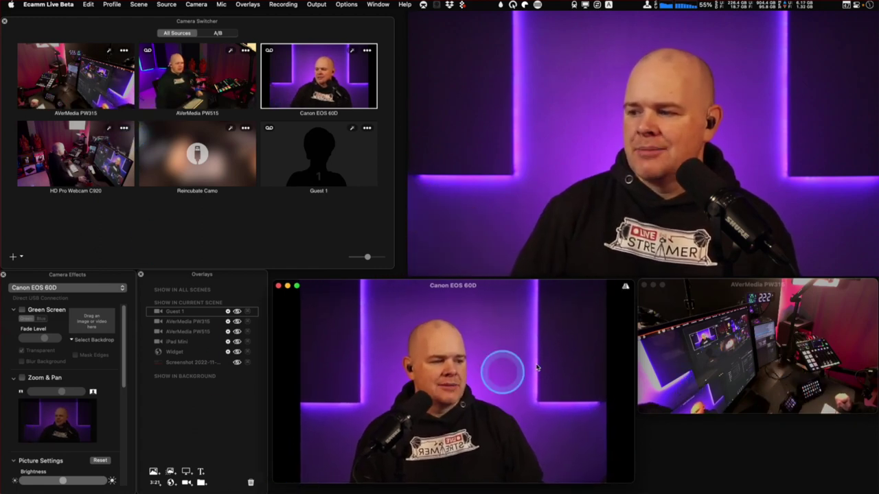
- Shrink the AVerMedia PW315 window and place it directly beside the Canon EOS 60D window
click(637, 413)
drag(637, 412, 680, 383)
drag(729, 313, 684, 313)
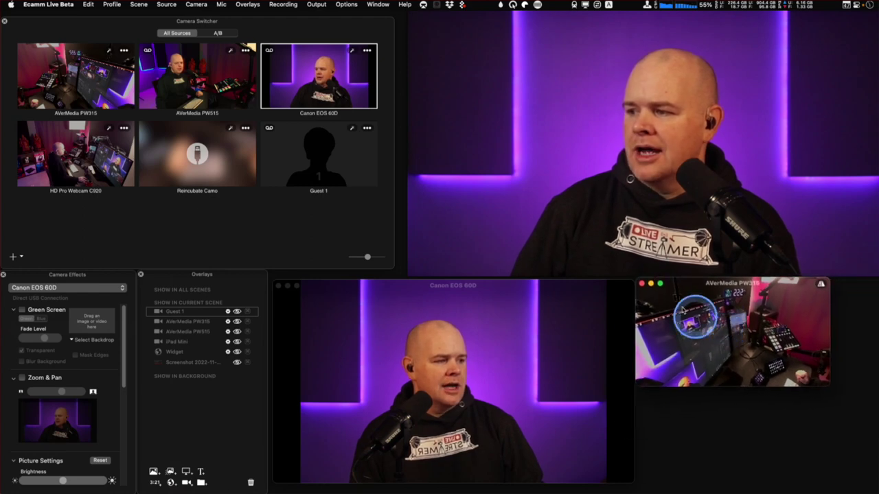
- Show AVerMedia PW515 and HD Pro Webcam C920 in separate windows
click(245, 51)
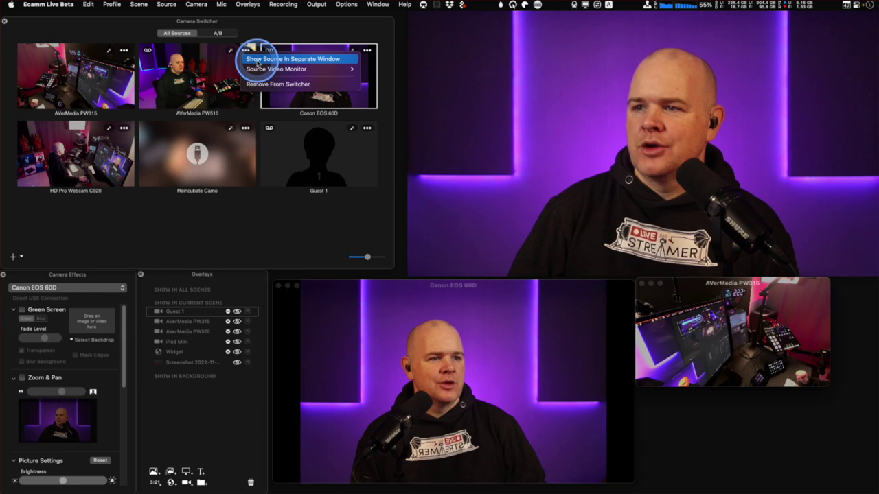
click(254, 59)
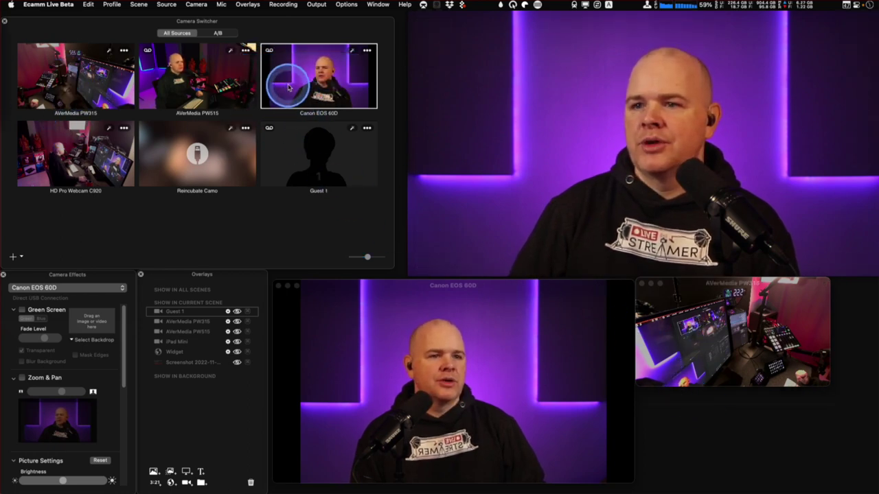
click(124, 128)
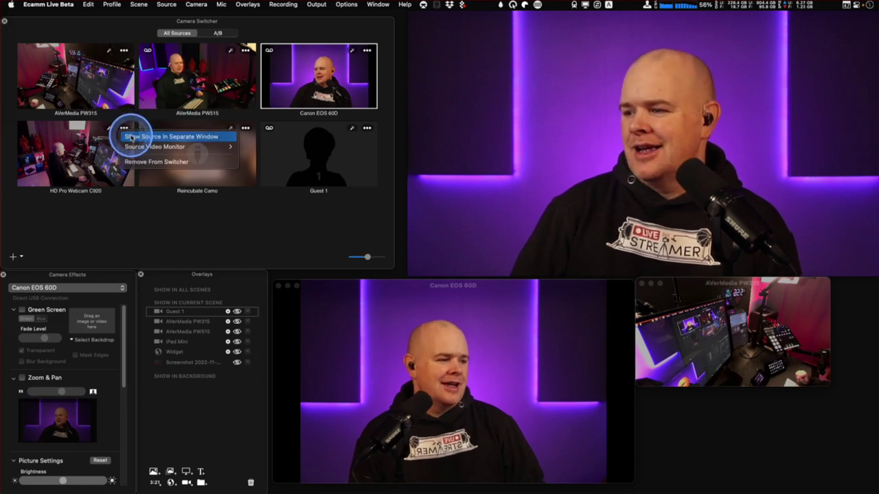
click(131, 137)
click(125, 128)
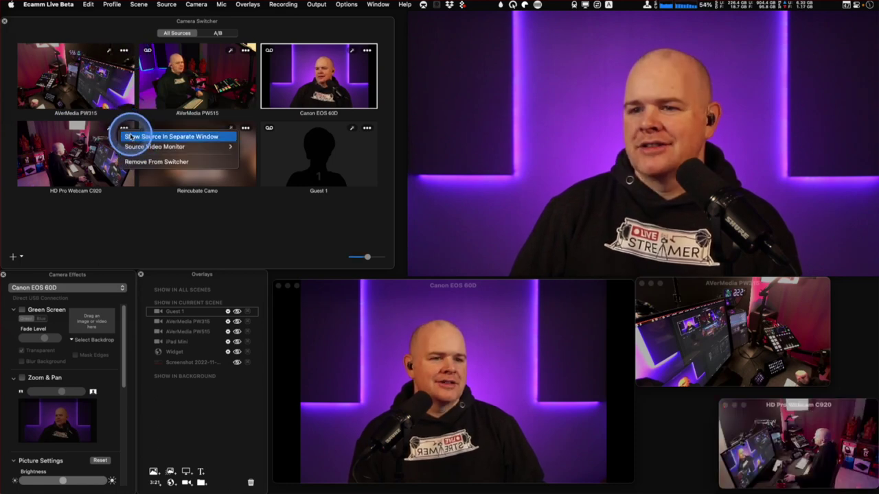
click(131, 136)
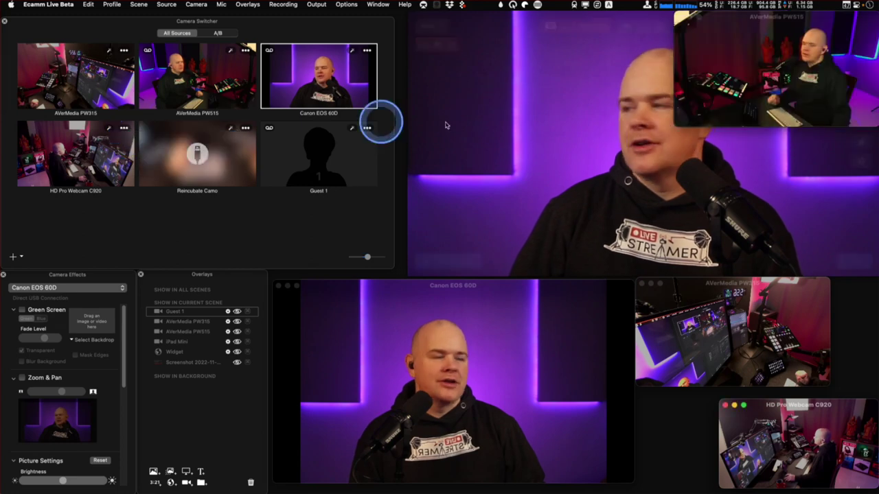
- Shrink the AVerMedia PW515 window and place it below the AVerMedia PW315 window, beside HD Pro Webcam C920
drag(737, 41, 544, 399)
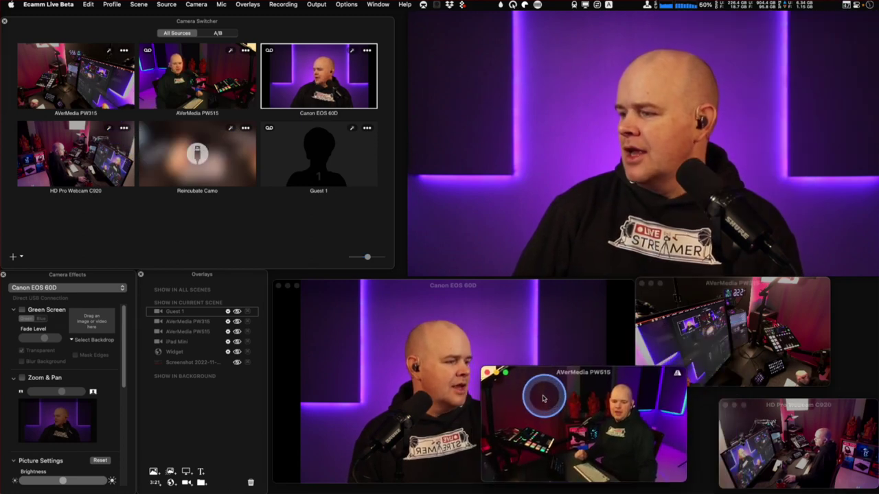
drag(482, 368, 559, 402)
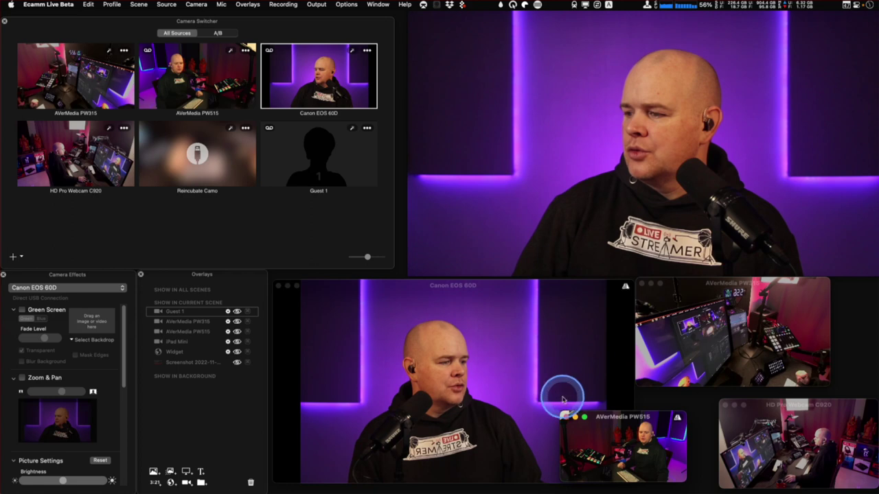
drag(620, 422, 685, 446)
- Move the HD Pro Webcam C920 window over the AVerMedia PW315 window and close the AVerMedia PW515 window
drag(753, 412, 747, 391)
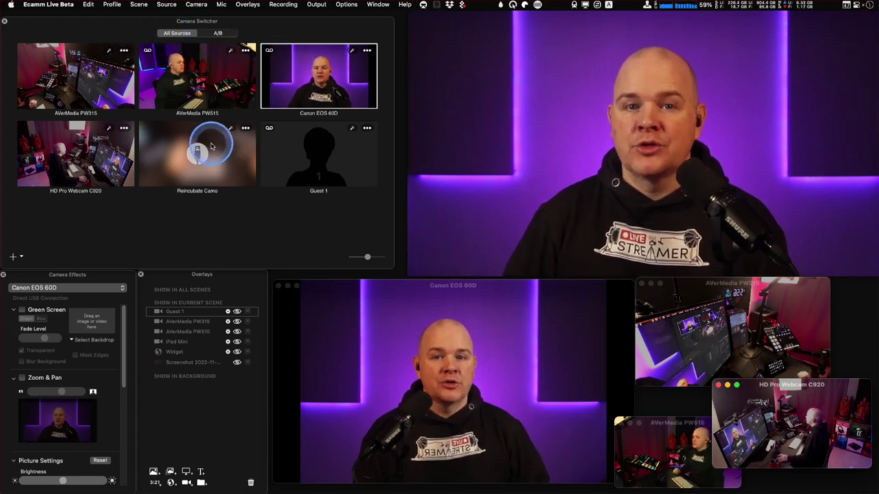
drag(749, 388, 674, 400)
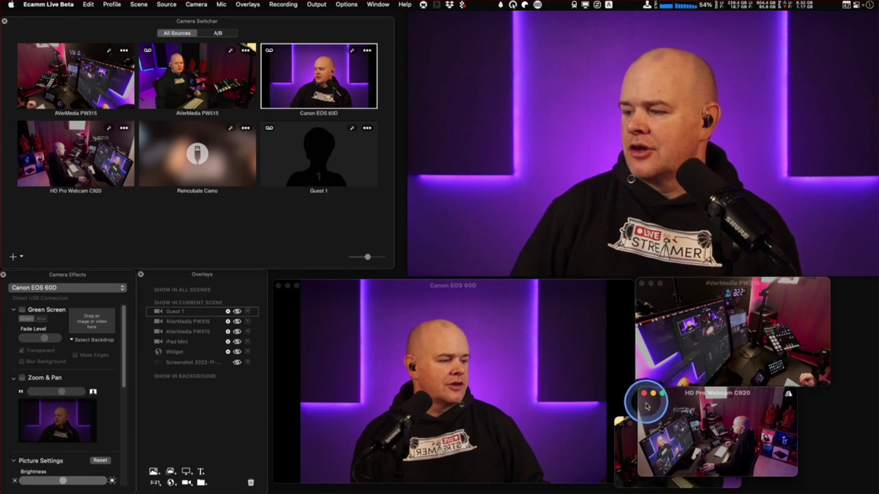
drag(673, 402, 727, 317)
drag(619, 424, 673, 386)
click(672, 386)
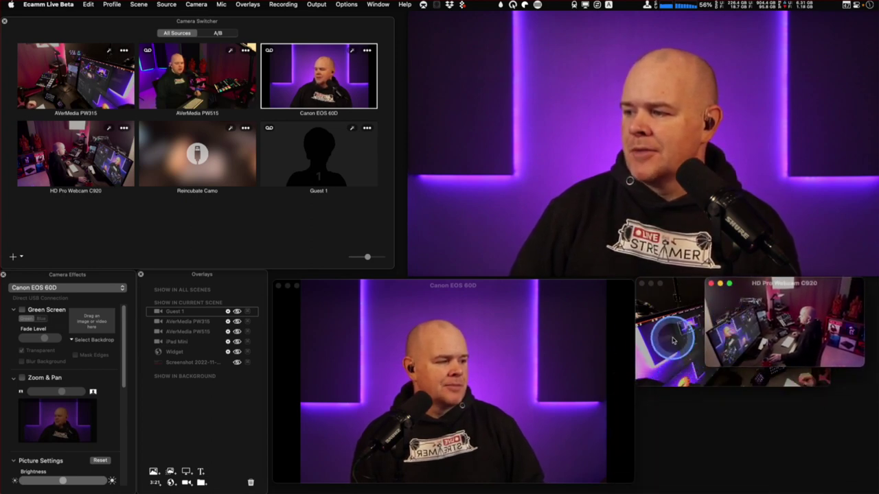
- Examine the Source Video Monitor options for the Canon EOS 60D source
click(366, 50)
mouse_move(377, 71)
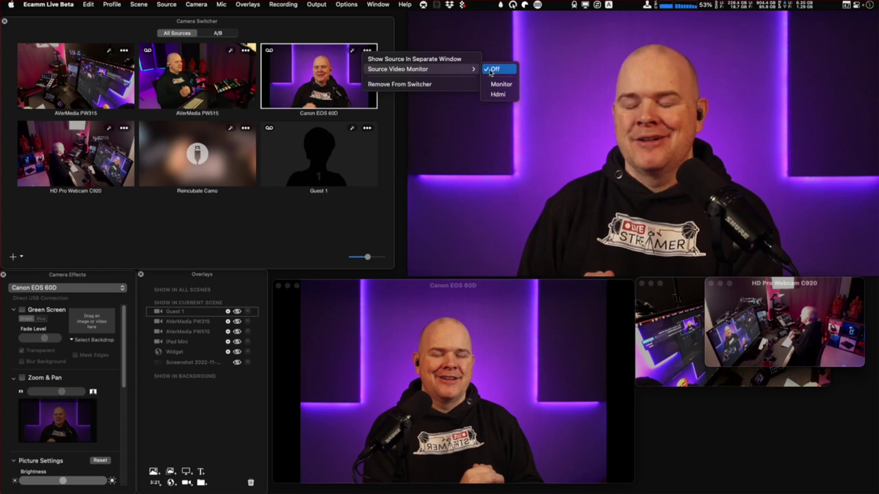
drag(491, 72, 734, 296)
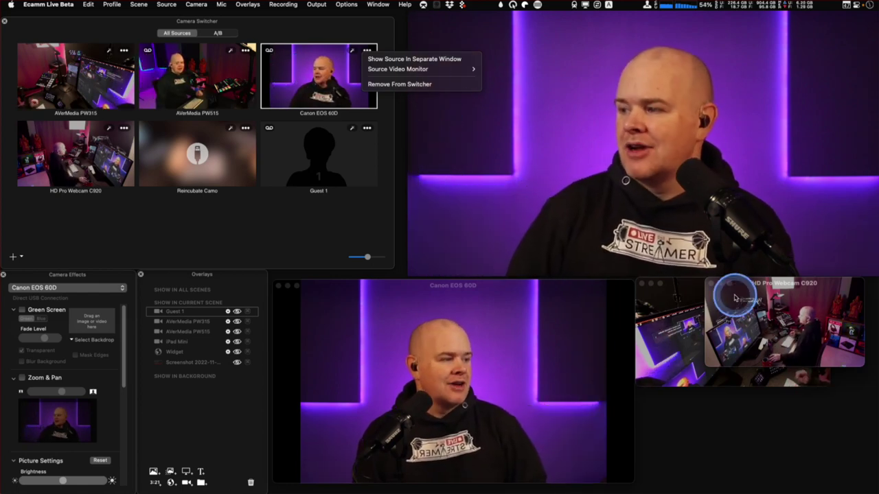
- Close the separate windows of HD Pro Webcam C920, AVerMedia PW315 and Canon EOS 60D
click(711, 284)
click(641, 284)
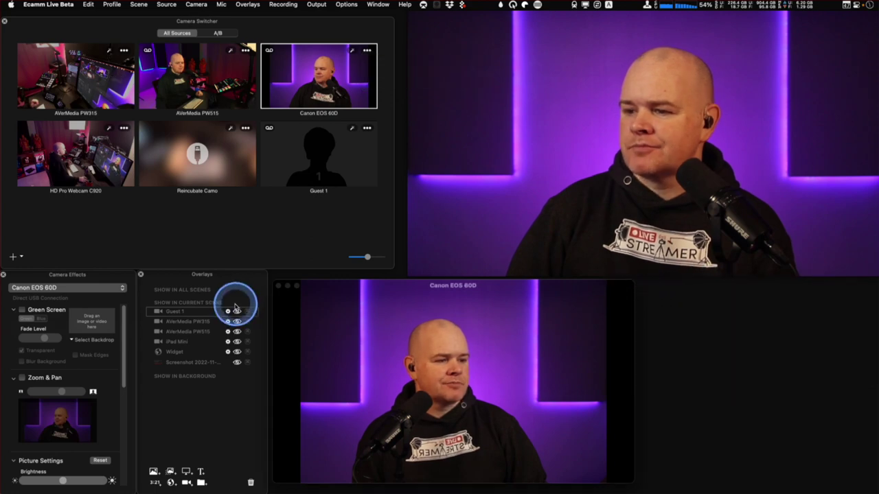
click(278, 286)
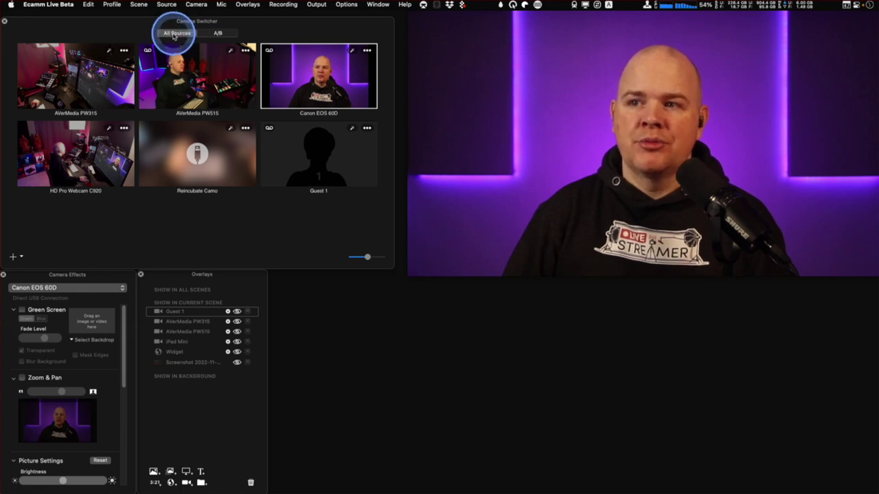
- Switch the camera switcher to its A/B view and place Camera A and Camera B side by side in a new scene
click(220, 36)
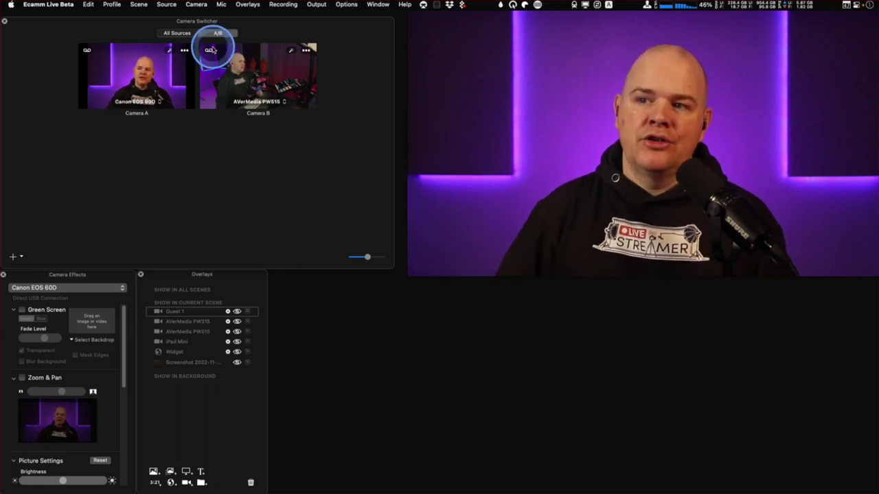
mouse_move(430, 109)
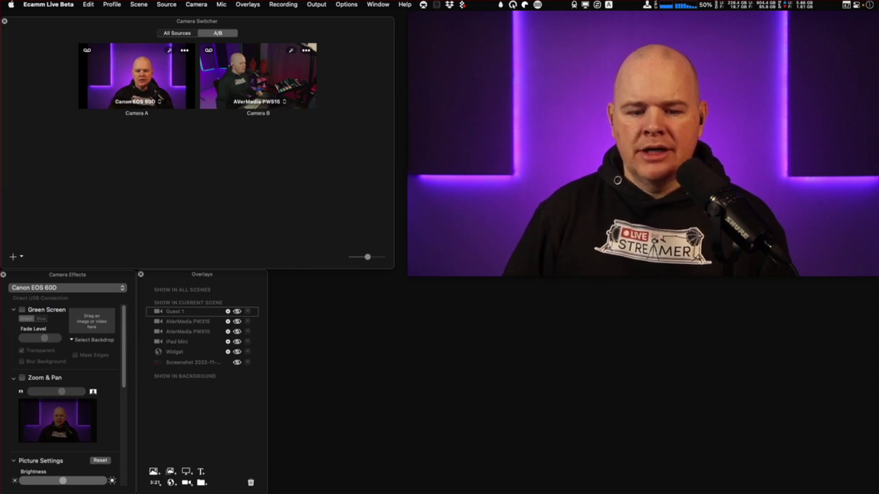
key(super+n)
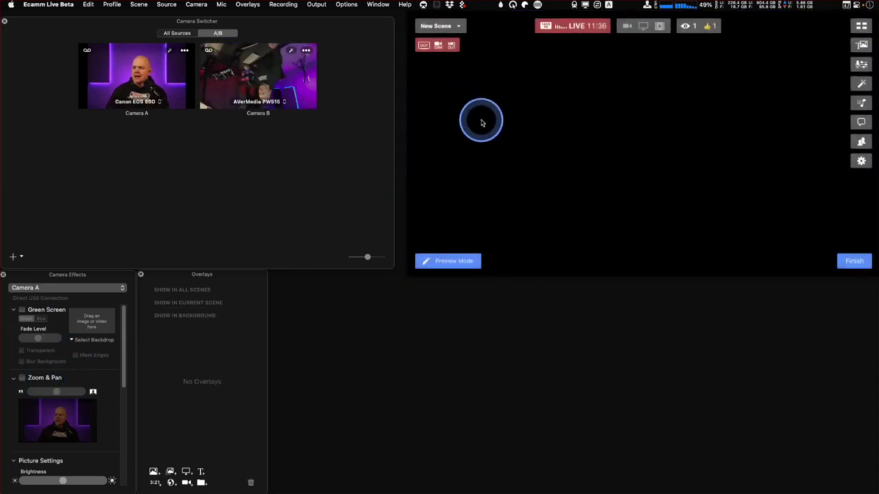
drag(137, 69, 525, 90)
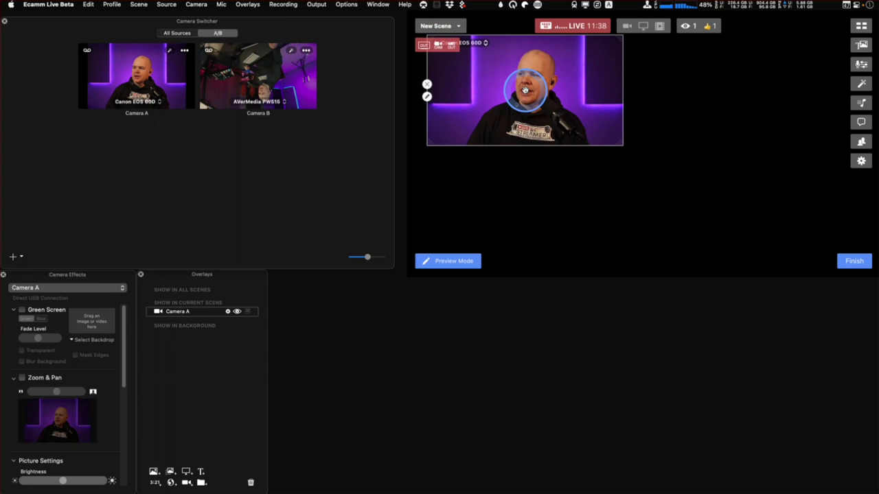
drag(246, 76, 720, 96)
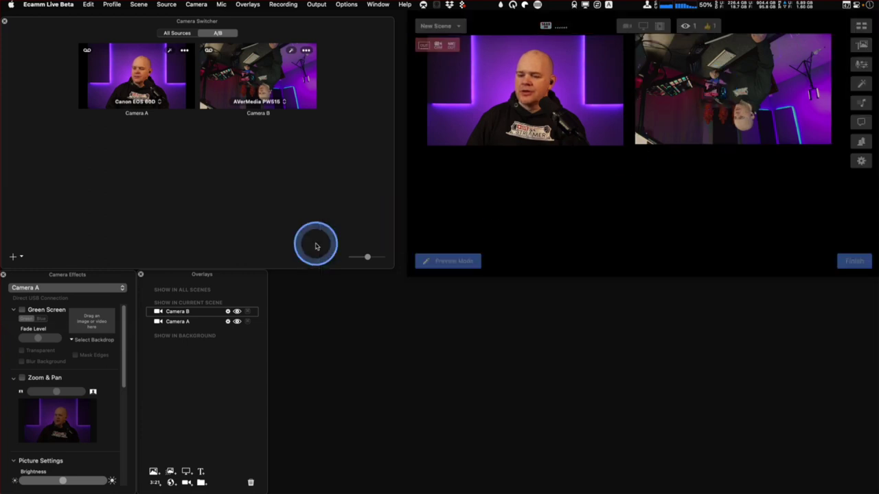
- Rotate the Camera B picture upright in its camera effects
click(64, 288)
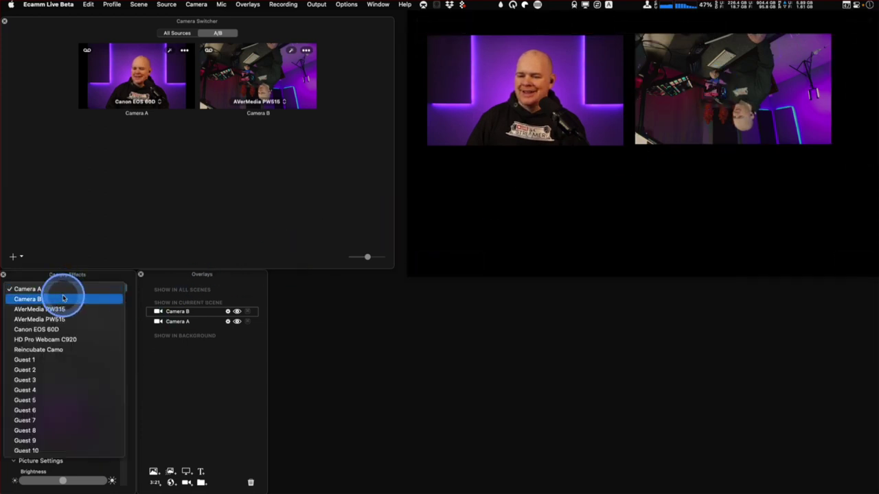
click(63, 297)
scroll(43, 471, down, 5)
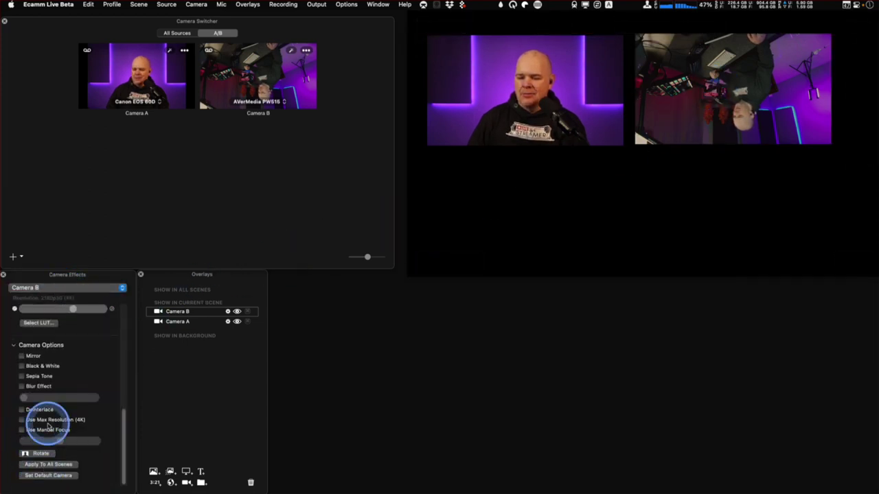
click(25, 453)
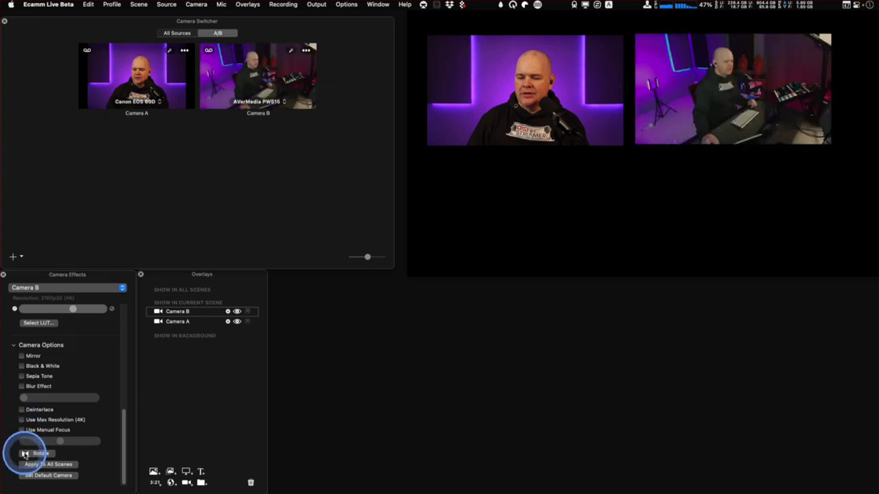
- Assign HD Pro Webcam C920 as the source of Camera B
click(283, 102)
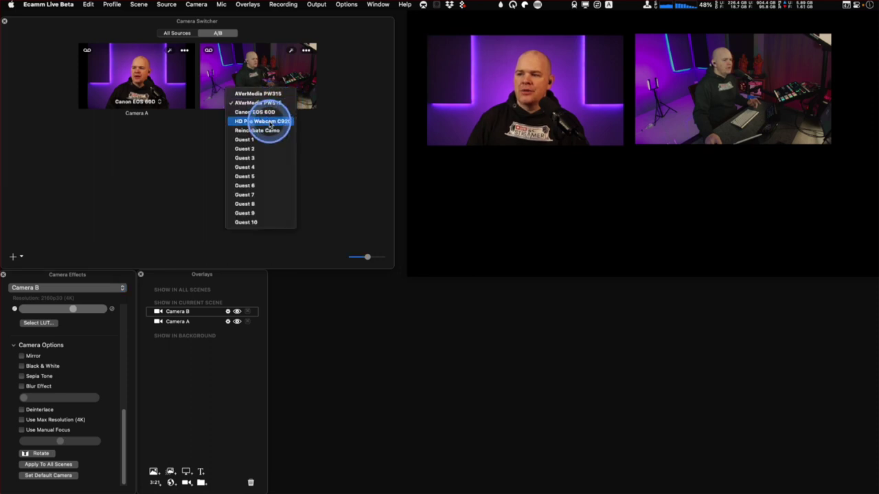
click(271, 121)
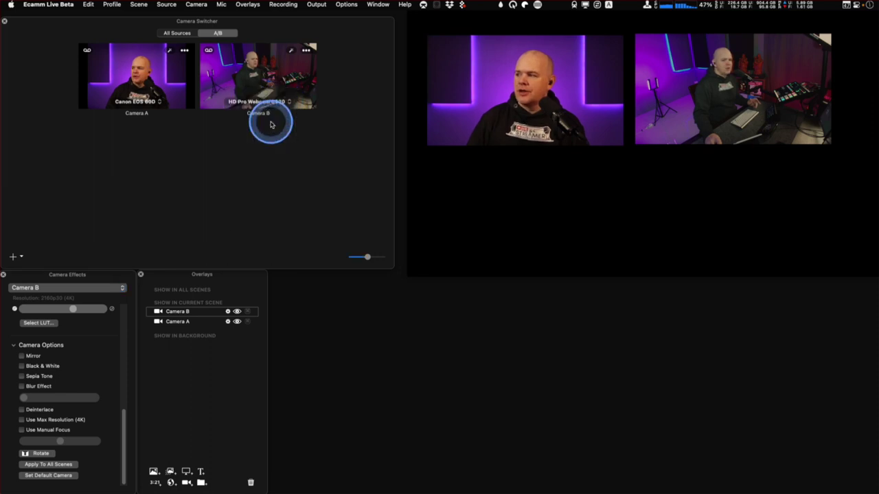
mouse_move(769, 112)
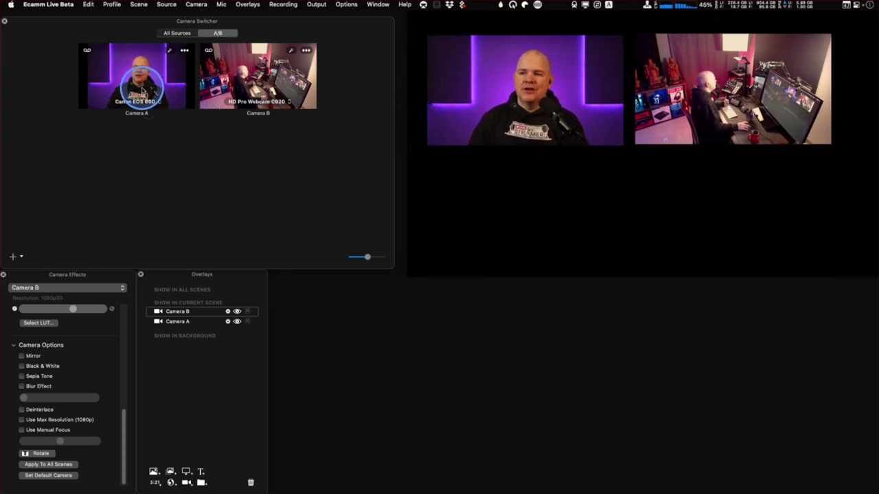
- Try AVerMedia PW515 as the source of Camera A and return it to Canon EOS 60D
click(156, 101)
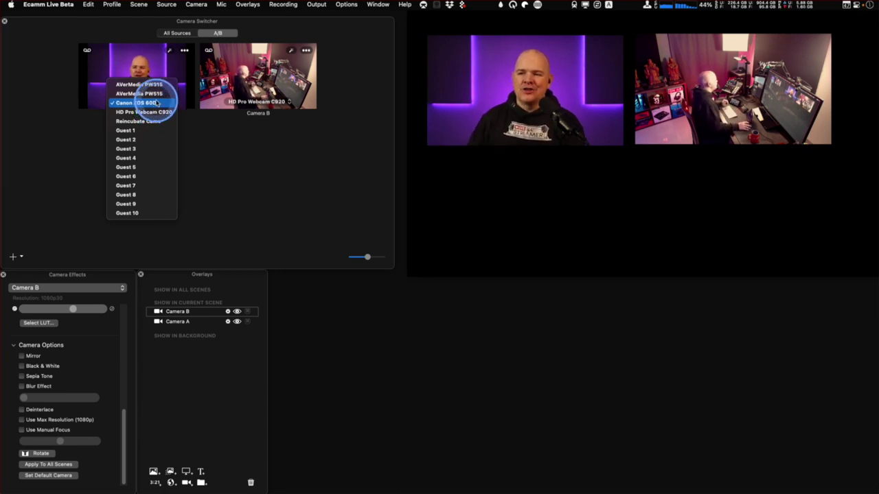
click(155, 94)
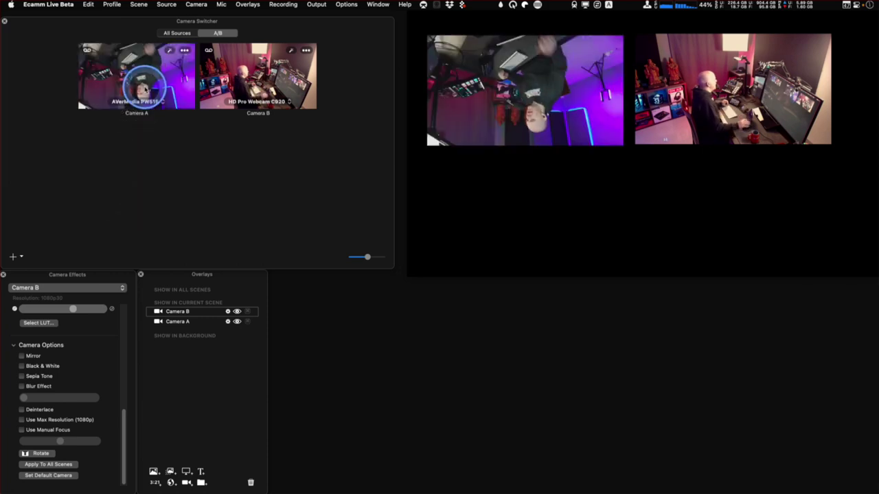
click(152, 101)
click(150, 112)
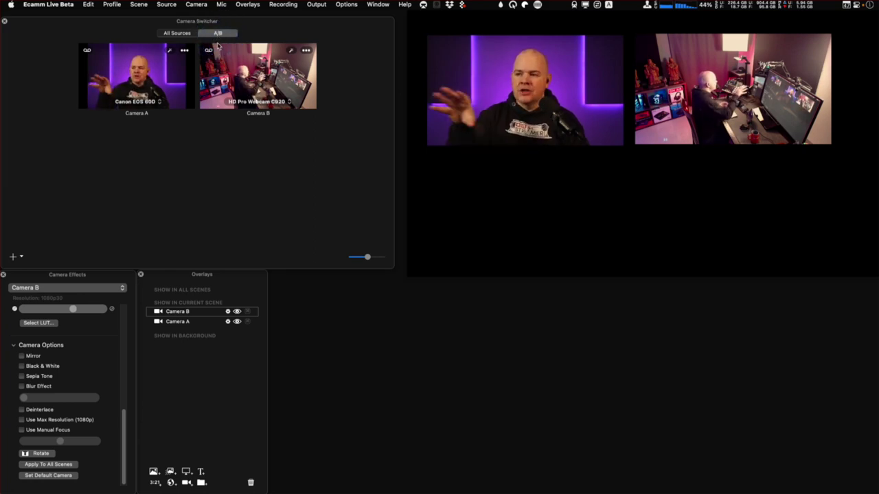
- Add two placeholder cameras, Camera C and Camera D, to the A/B view of the camera switcher
click(13, 257)
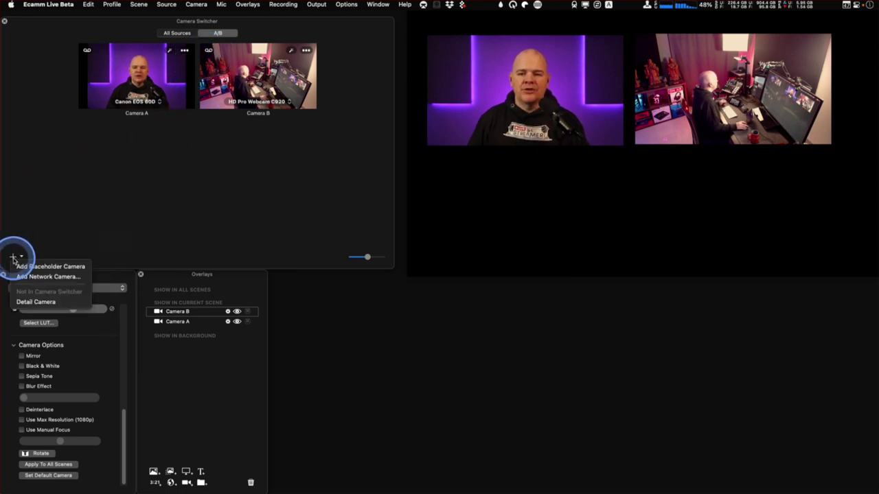
click(23, 267)
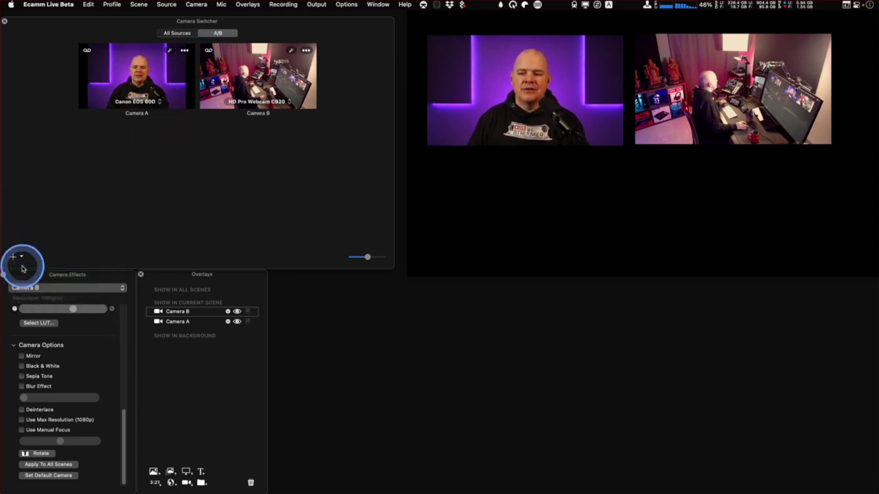
click(12, 257)
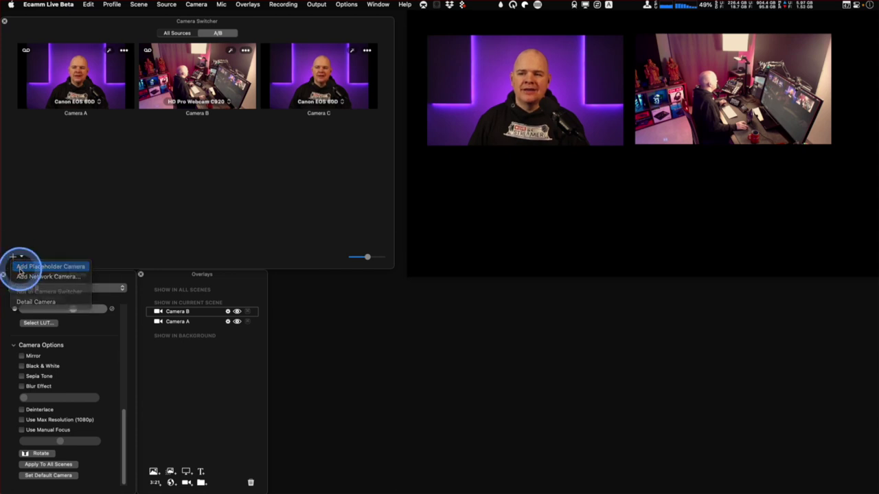
click(22, 266)
click(89, 178)
click(161, 170)
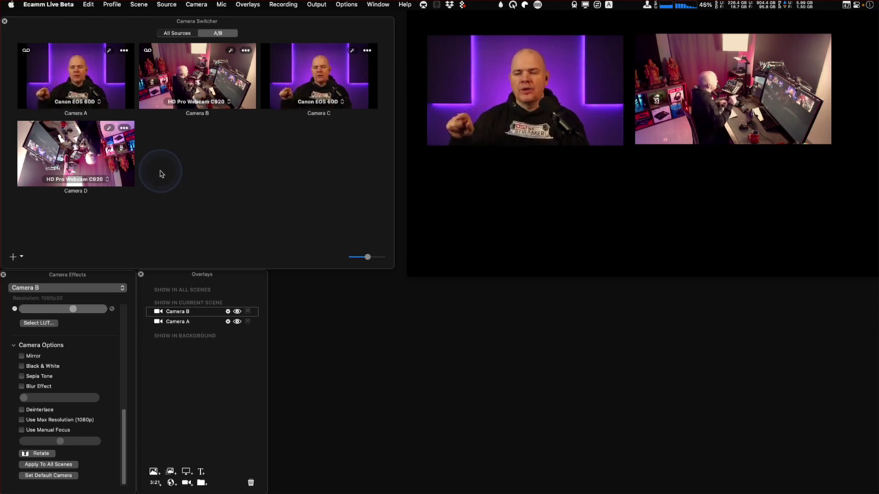
click(158, 154)
click(114, 96)
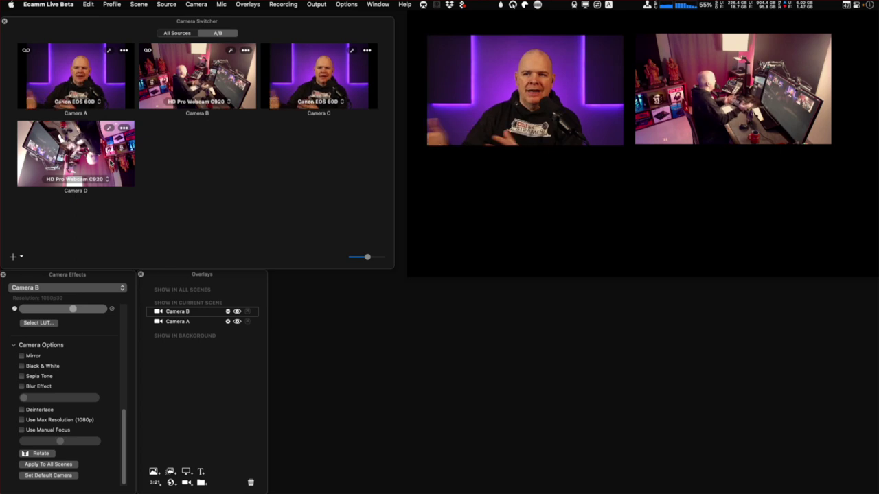
- Select Camera A in the switcher and choose it as the camera to edit in Camera Effects
click(90, 85)
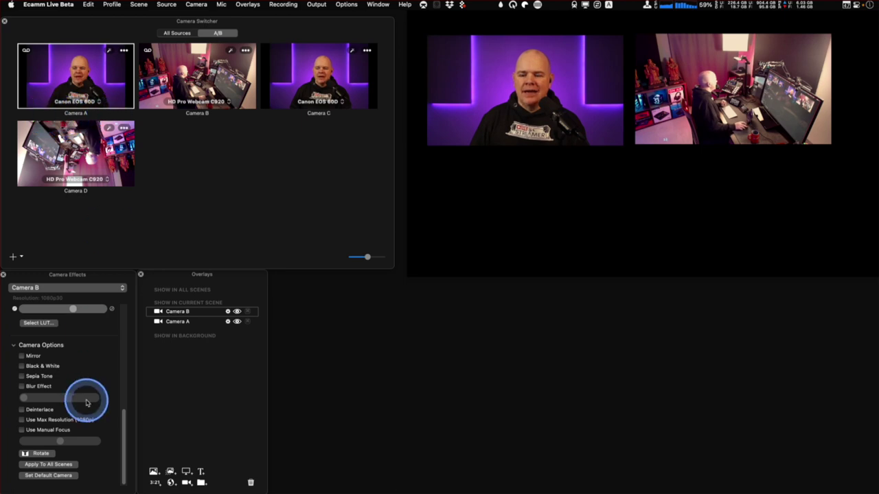
scroll(59, 364, up, 1)
scroll(59, 364, up, 5)
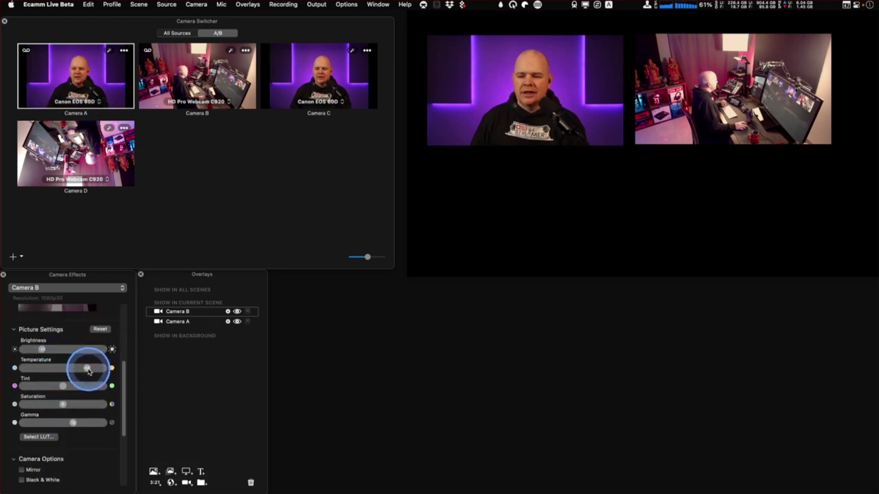
scroll(61, 336, up, 5)
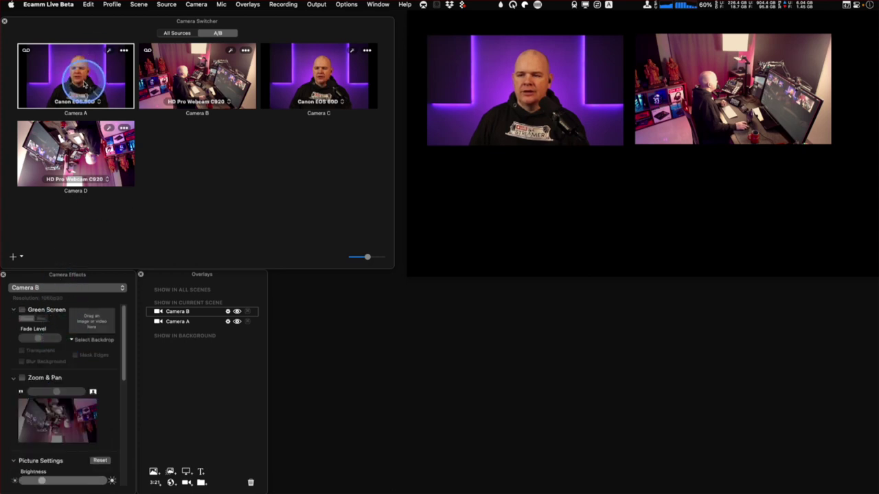
click(60, 288)
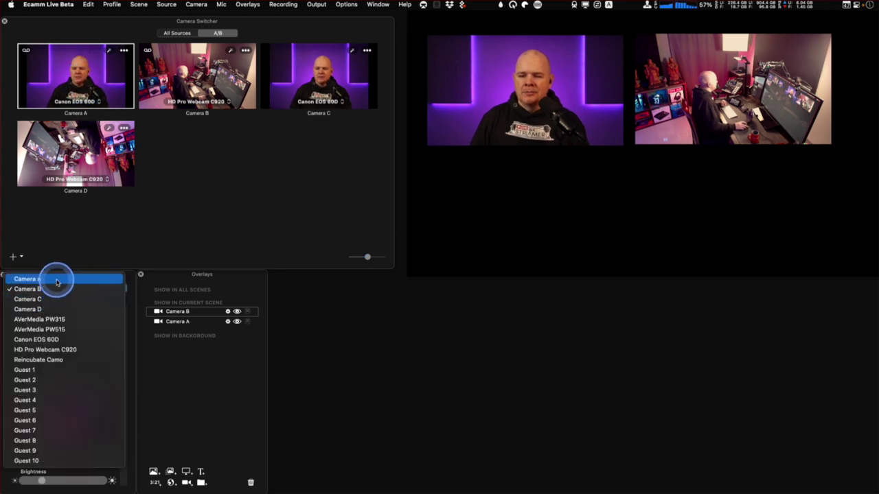
click(57, 279)
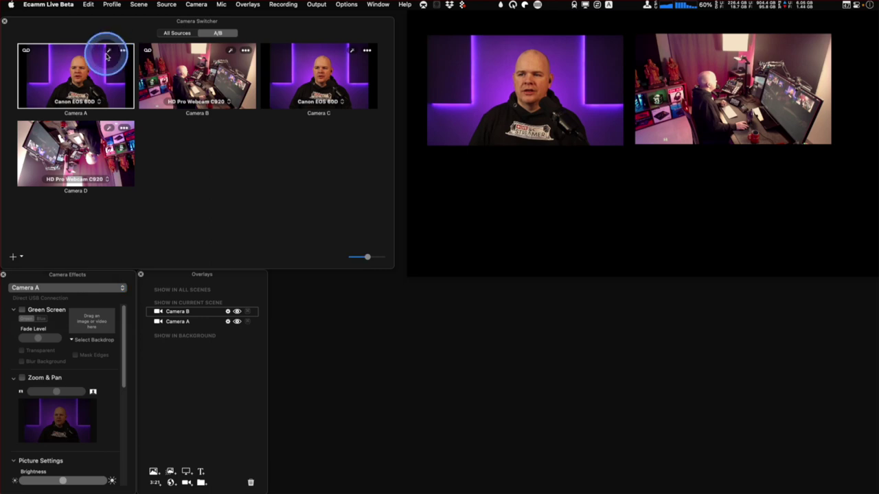
- Enable Zoom & Pan for Camera A and adjust its picture with higher brightness, cooler temperature and a greener tint
scroll(65, 378, down, 1)
click(29, 373)
scroll(48, 432, down, 2)
drag(62, 440, 99, 475)
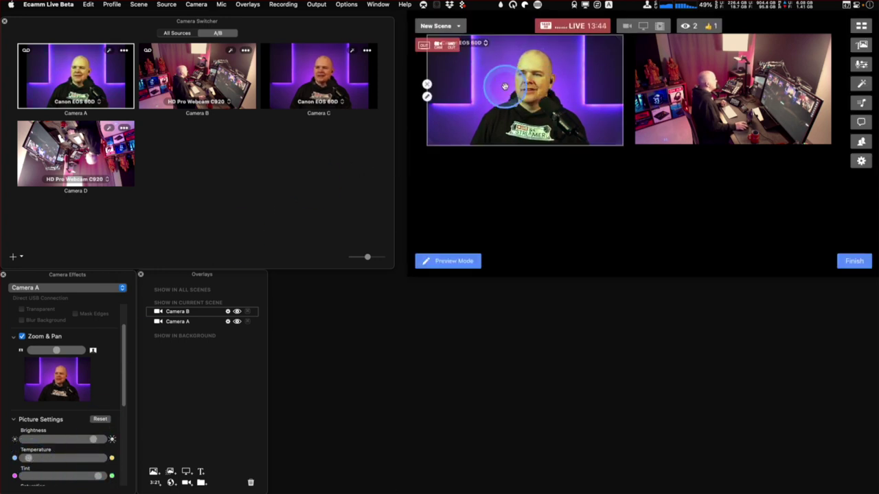
- Return the camera switcher to All Sources to compare the Canon EOS 60D picture with the adjusted Camera A
click(176, 32)
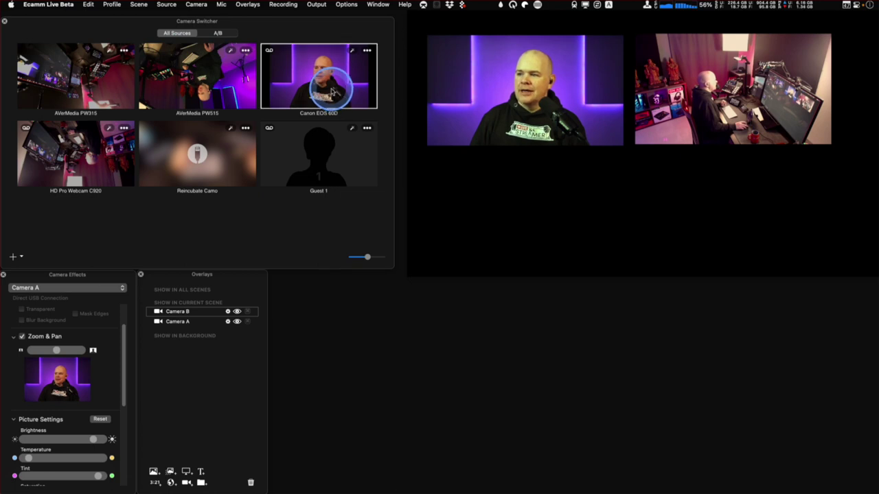
- Replace the Camera A overlay in the scene with the Canon EOS 60D source and return the camera switcher to the A/B view
drag(313, 81, 526, 109)
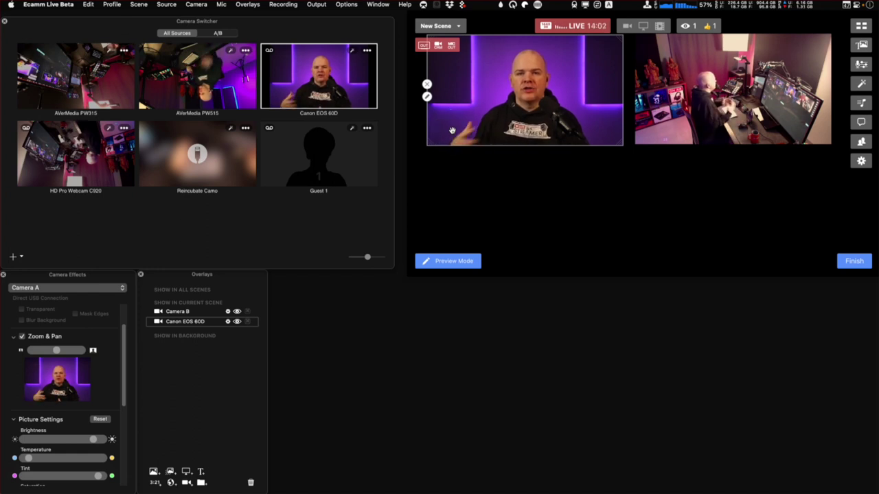
click(217, 33)
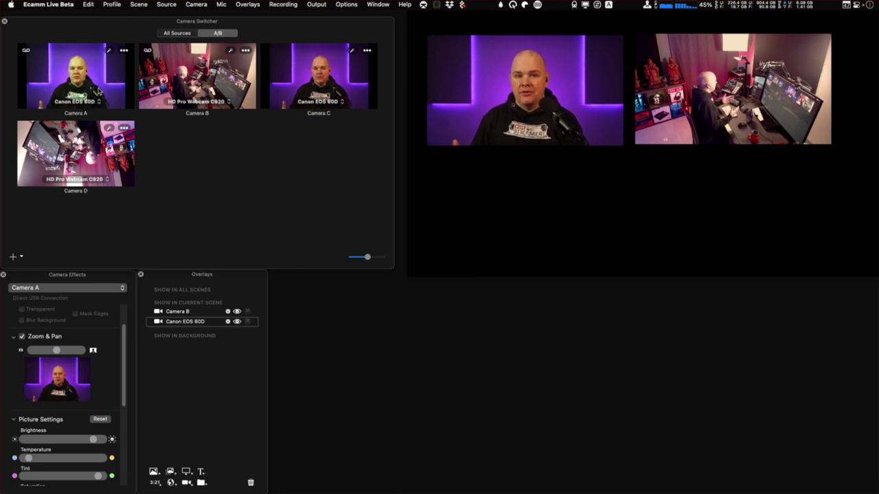
- Lower Camera A's brightness and reset all its picture settings to their defaults
click(99, 103)
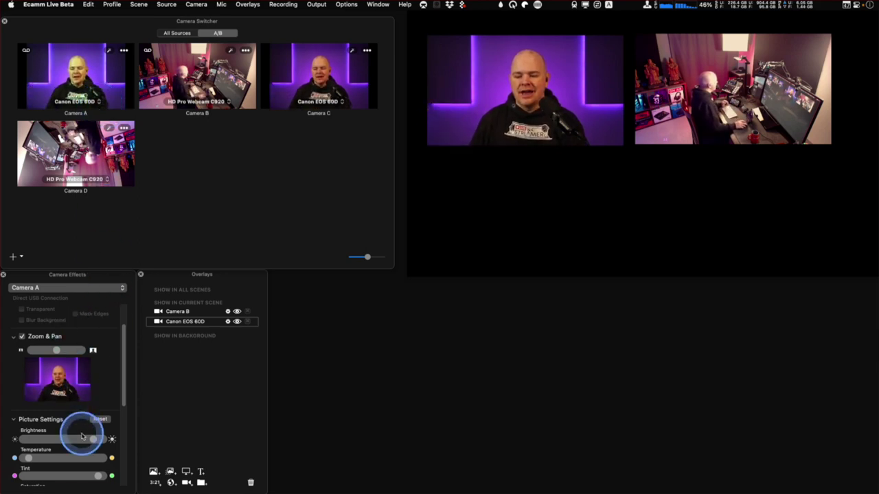
drag(92, 441, 62, 439)
click(99, 418)
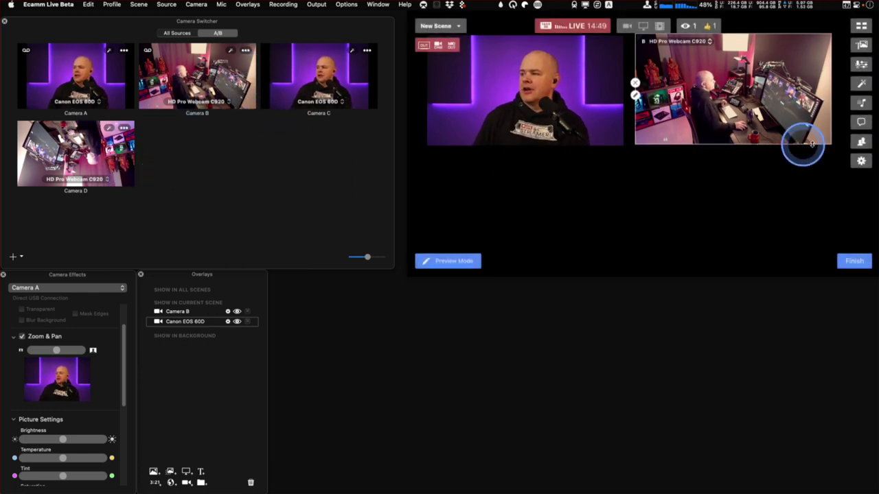
- Open the preferences and bring up the Recording settings for isolated video tracks
click(861, 162)
drag(247, 152, 217, 217)
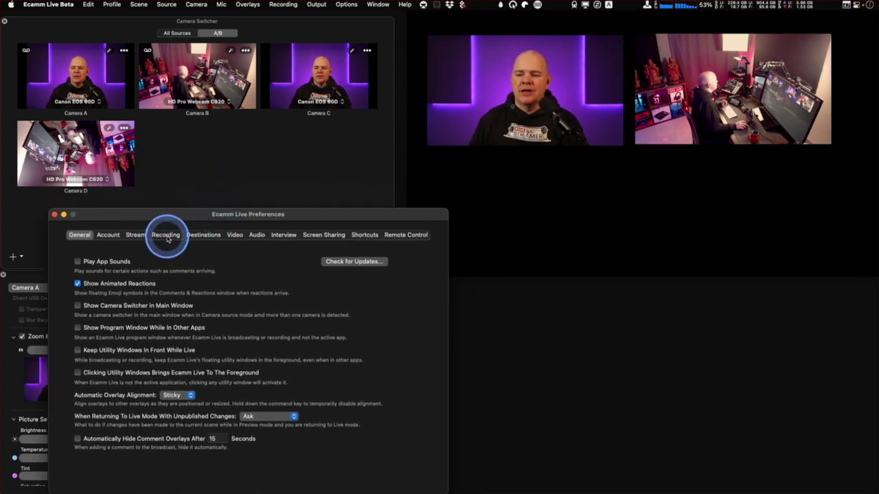
click(166, 236)
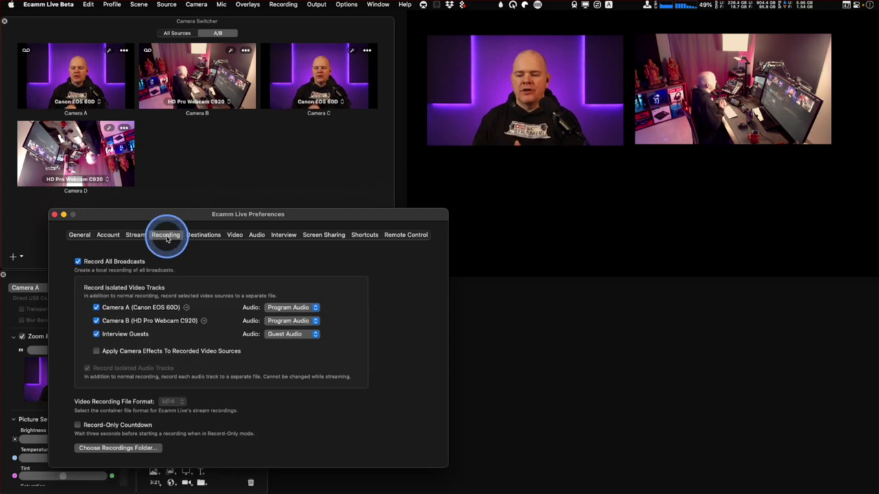
click(256, 235)
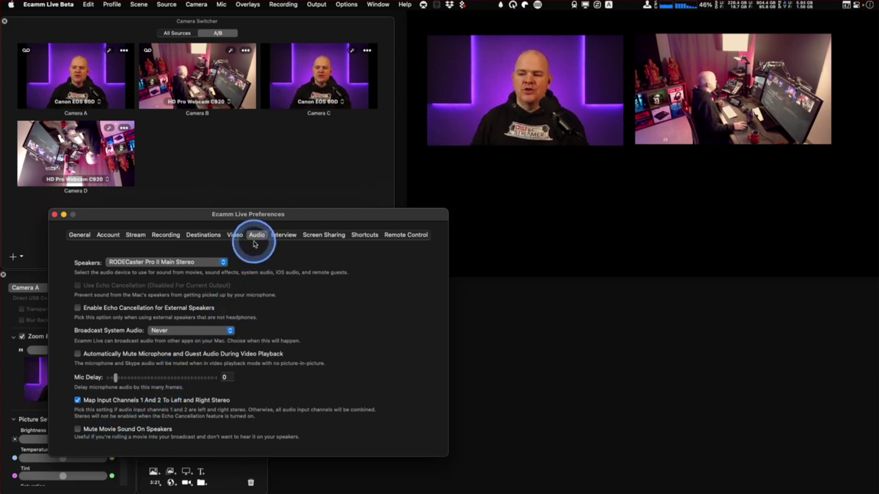
click(166, 235)
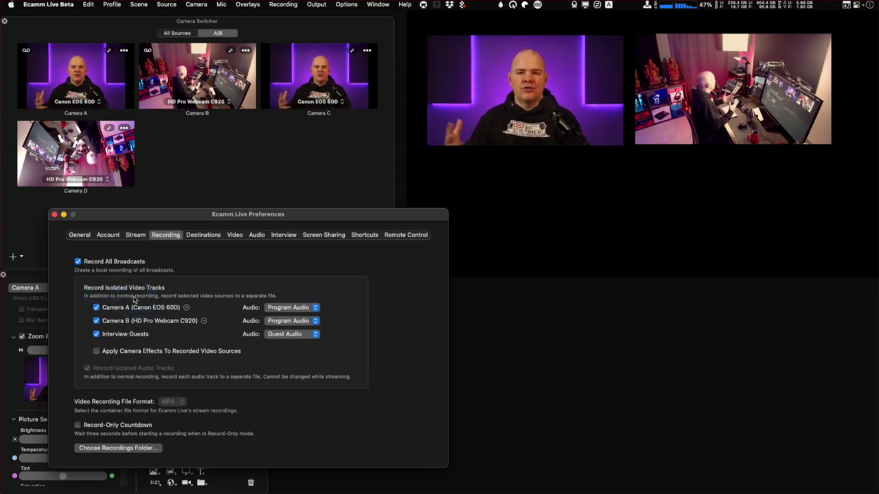
- Switch to the Main scene with the full-frame camera and move the preferences window clear of the video
click(601, 171)
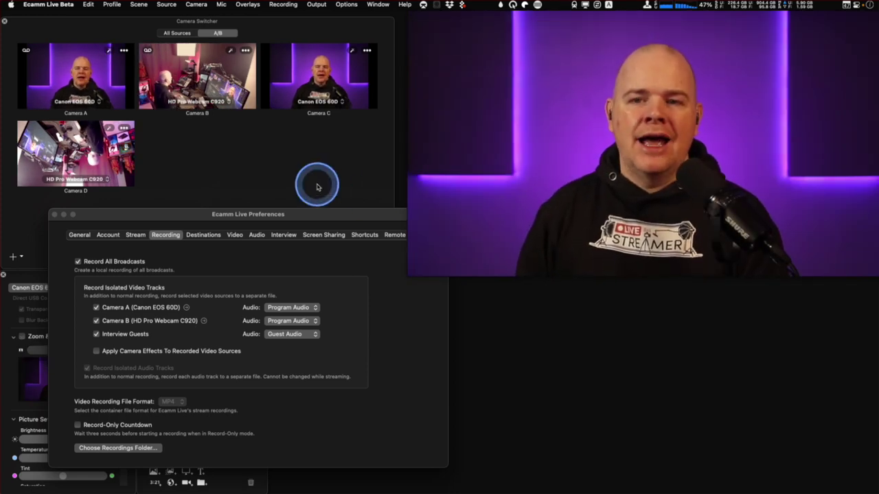
drag(141, 212, 104, 215)
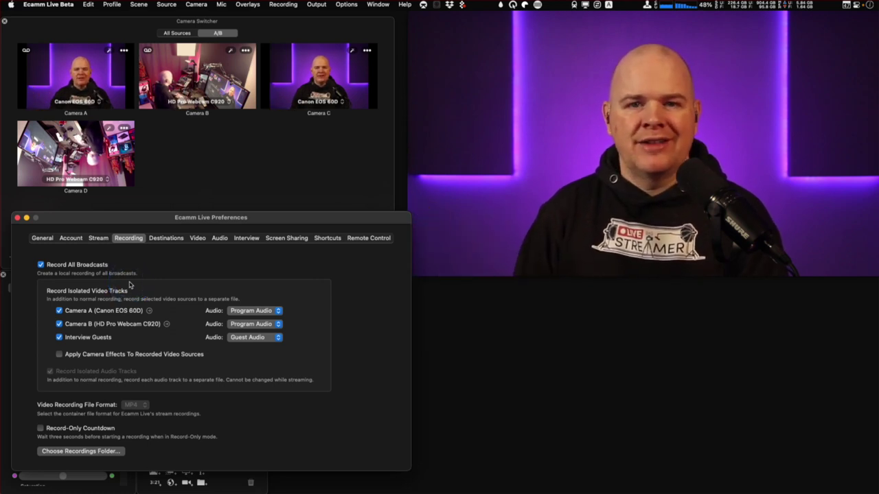
click(341, 4)
mouse_move(356, 29)
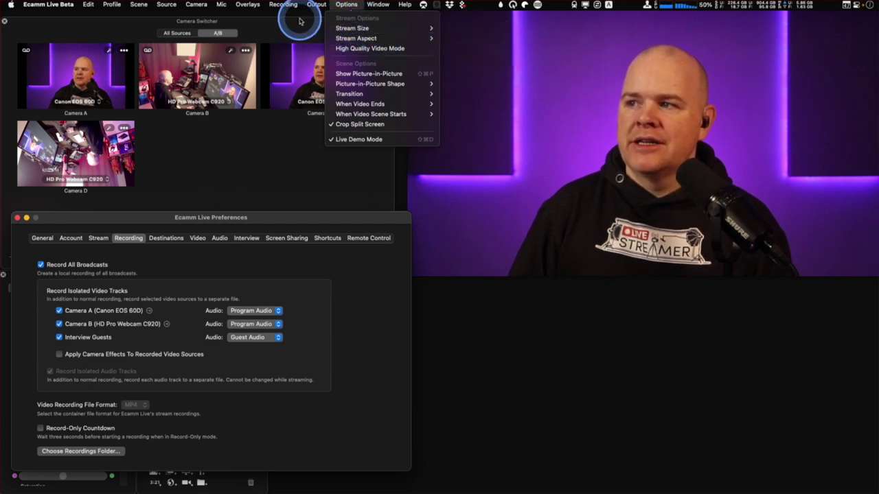
click(341, 6)
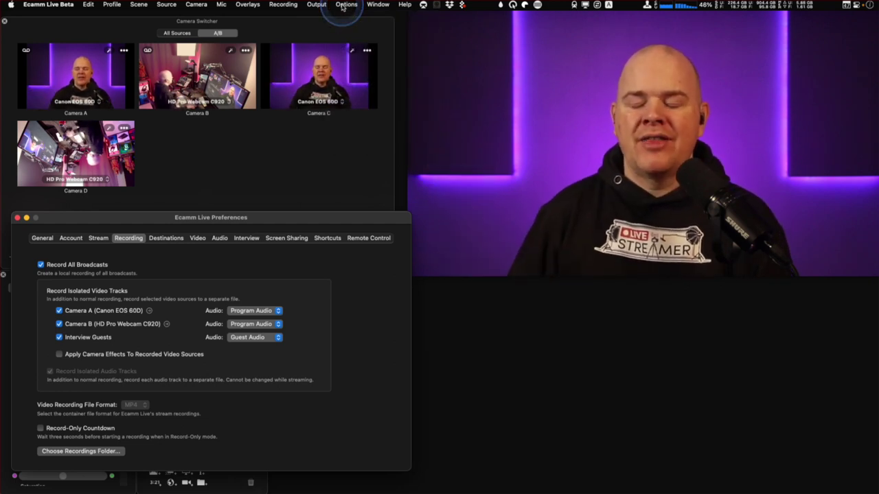
click(347, 6)
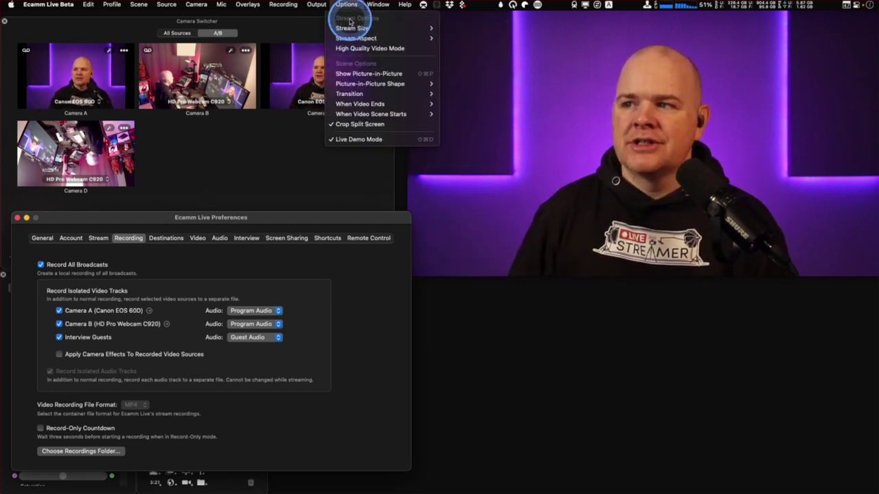
click(347, 6)
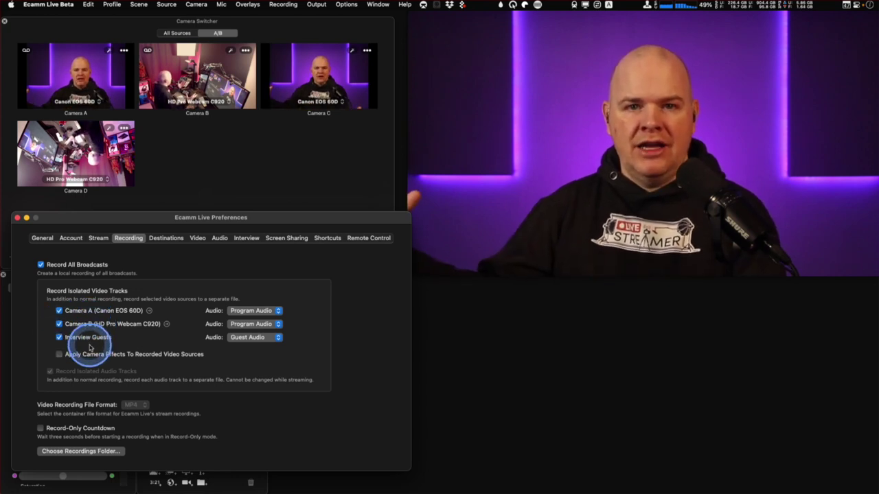
- Compare the All Sources and A/B views of the camera switcher, then return to the isolated track recording settings
click(255, 143)
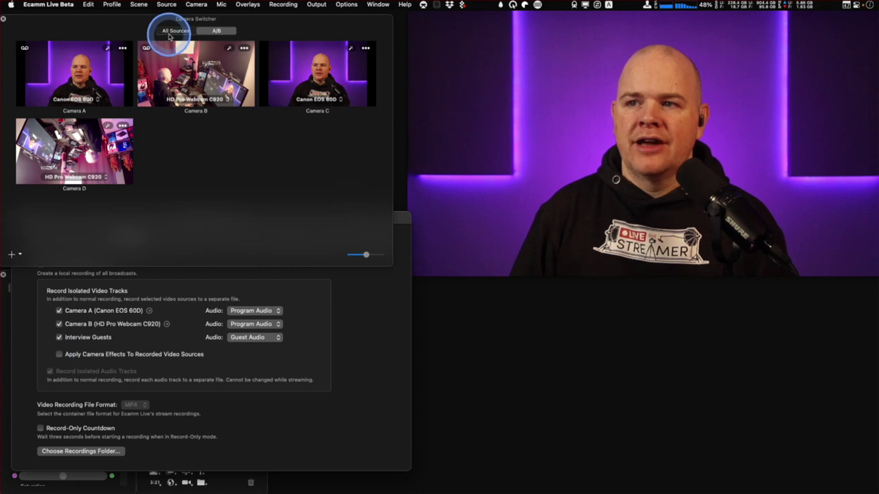
click(176, 31)
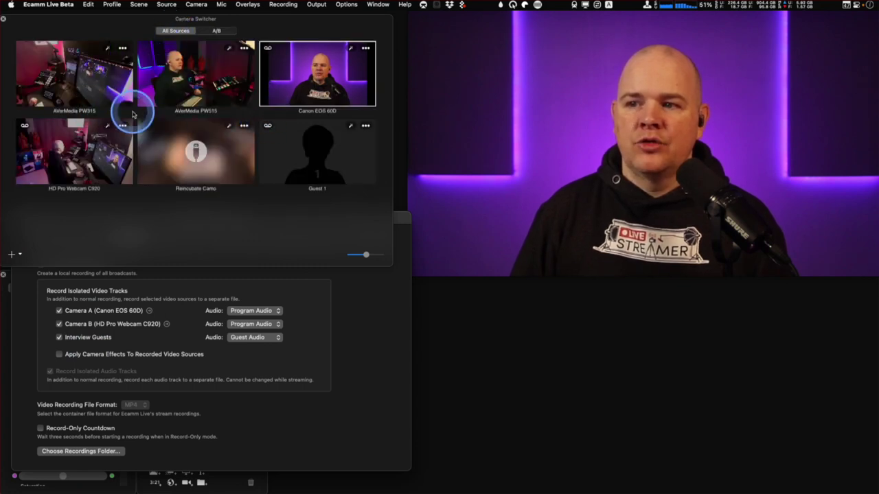
click(216, 31)
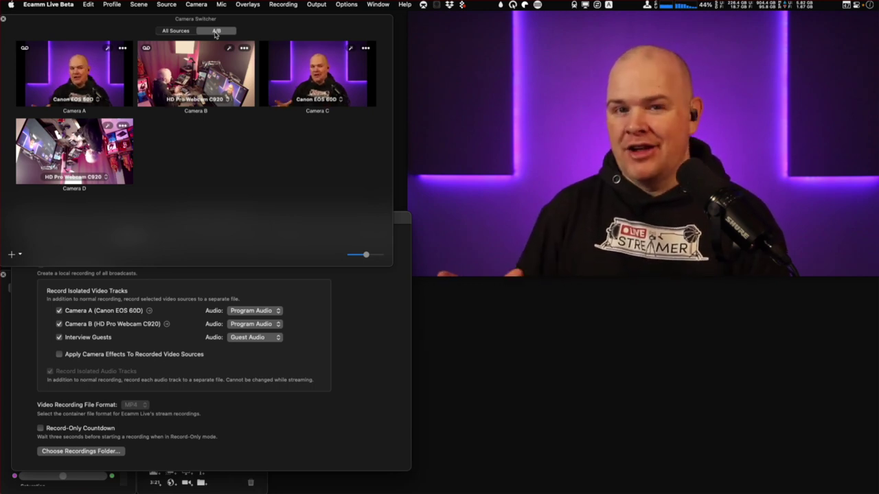
click(214, 31)
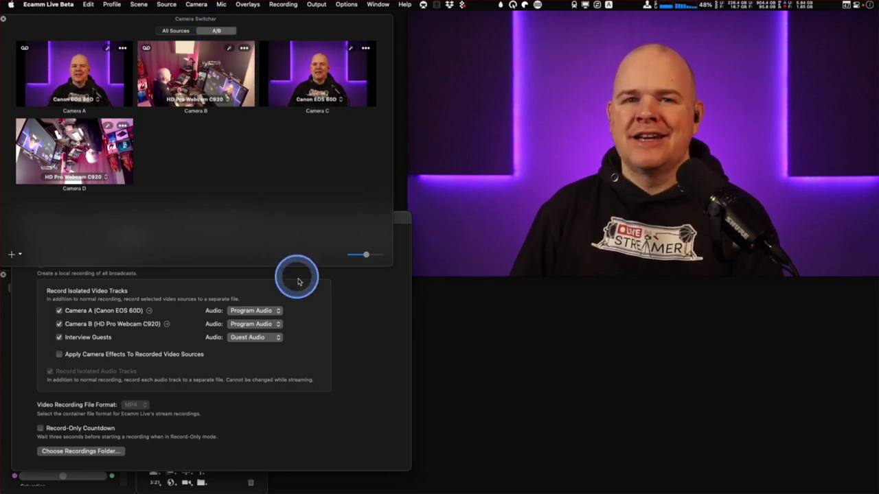
click(357, 329)
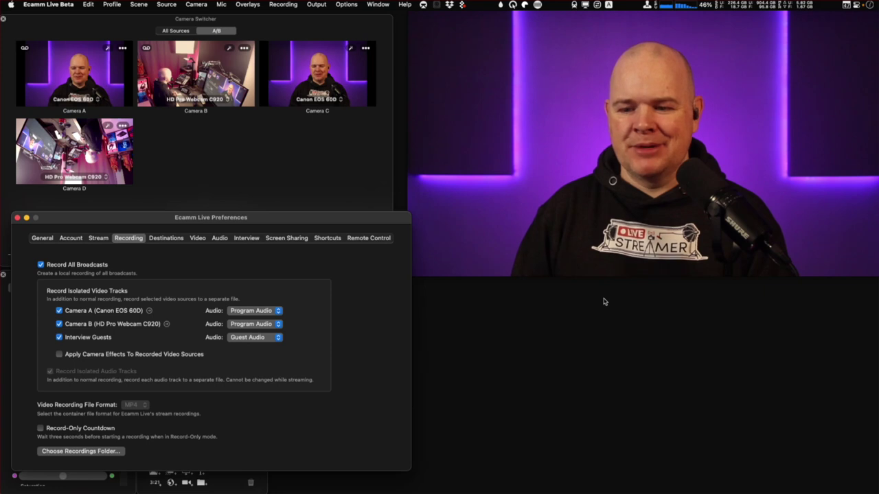
click(603, 300)
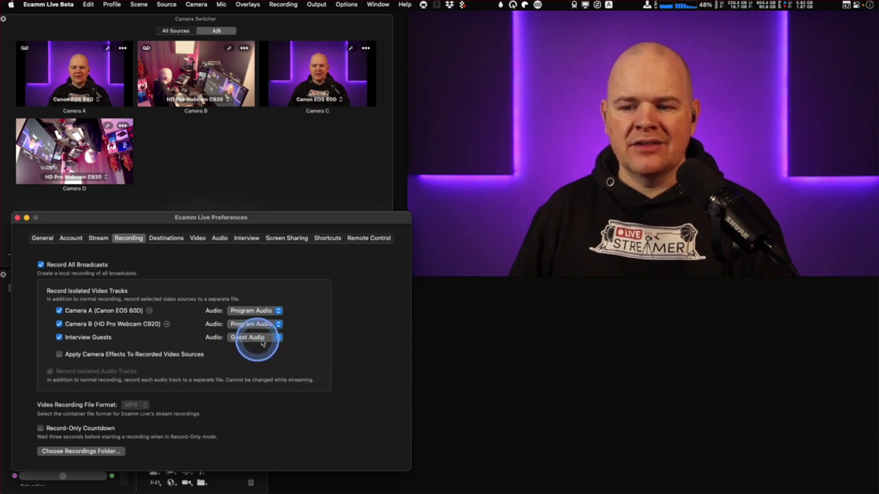
- Review the audio choices for Camera A's isolated video track, such as Primary Mic and Secondary Mic, keeping Program Audio
click(278, 311)
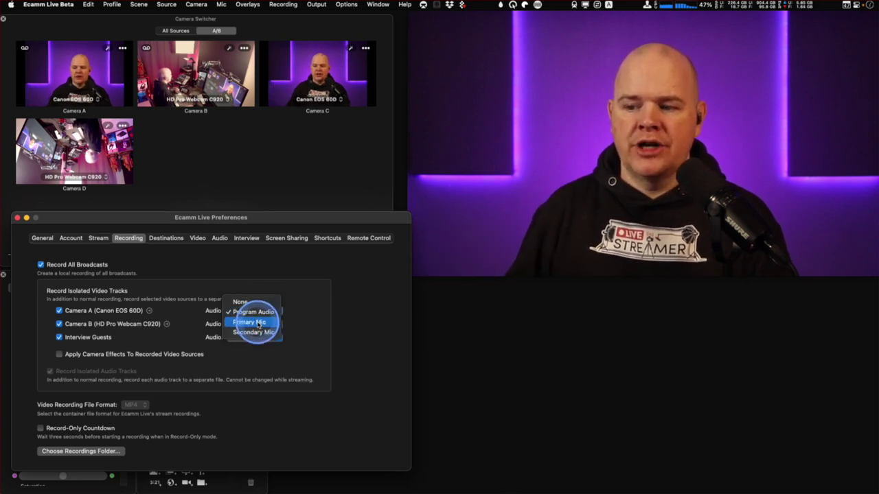
click(277, 311)
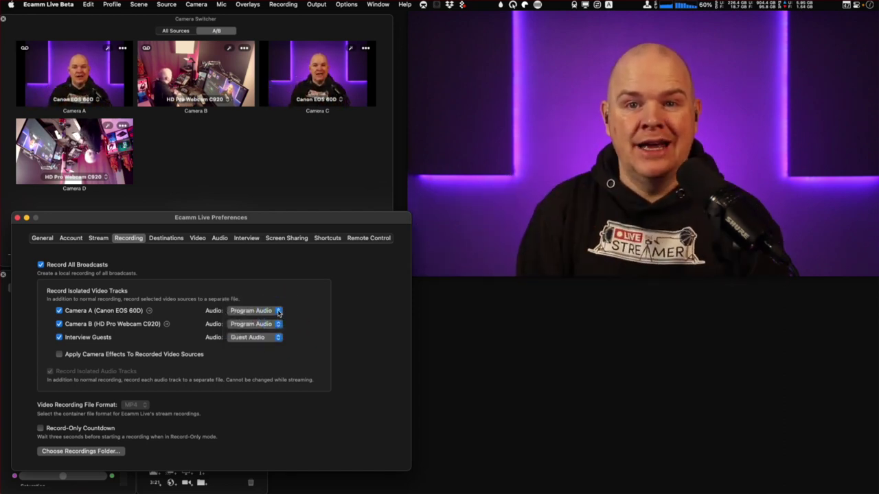
click(278, 312)
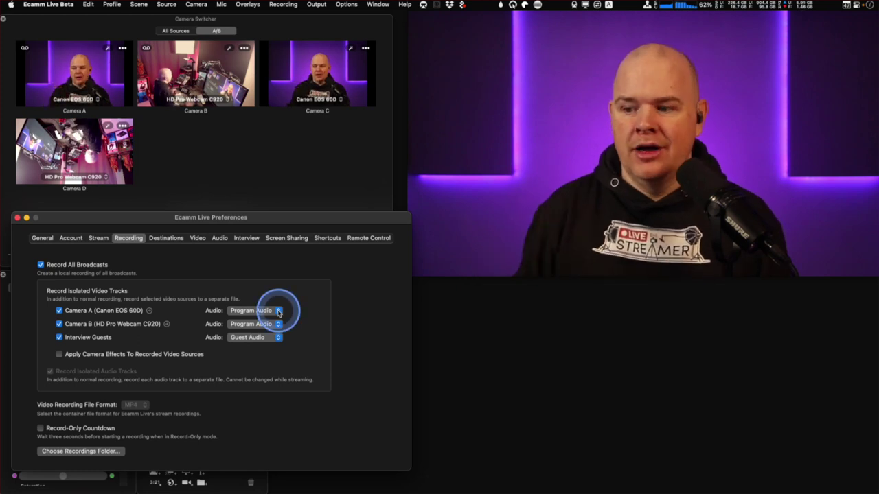
click(278, 313)
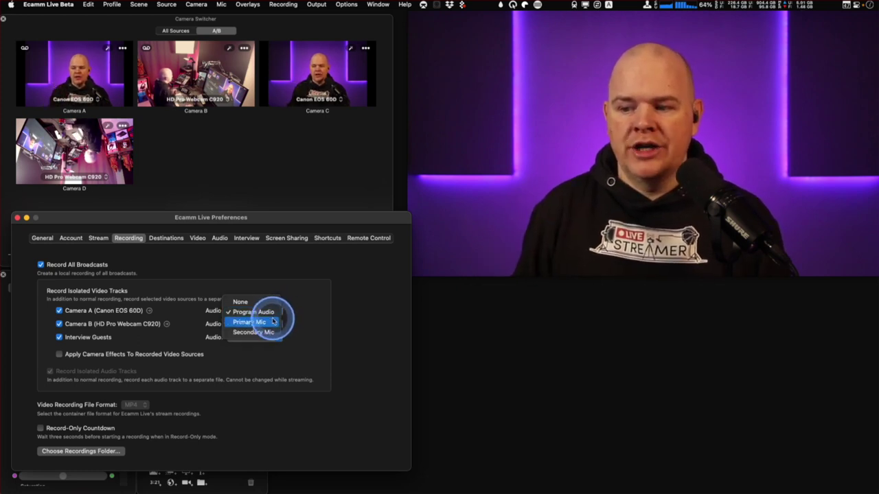
click(251, 324)
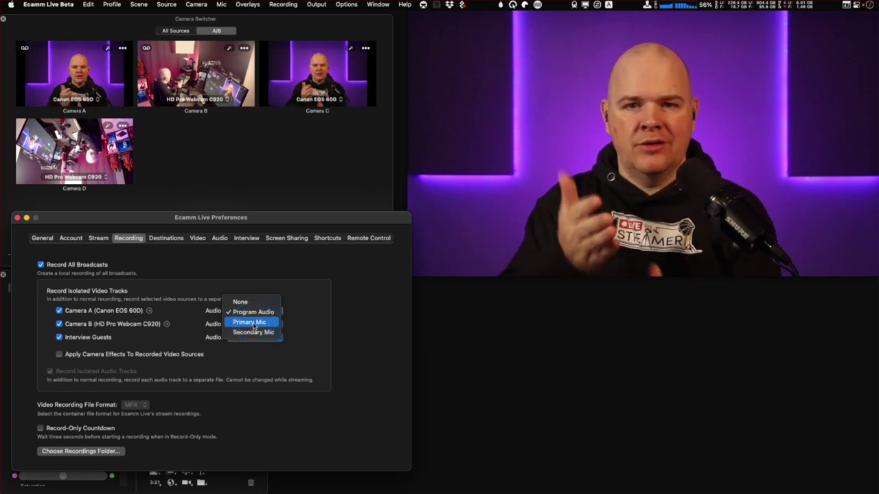
click(282, 312)
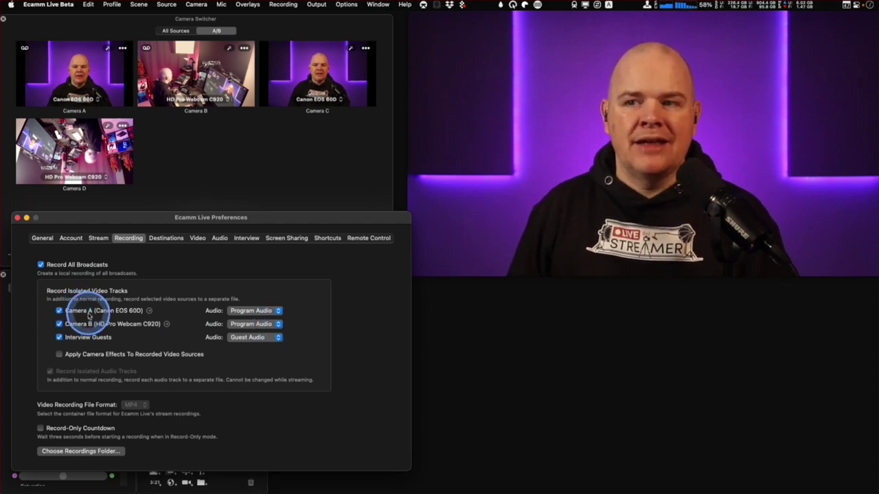
- Change the source of Camera B in the A/B view to AVerMedia PW515
click(190, 146)
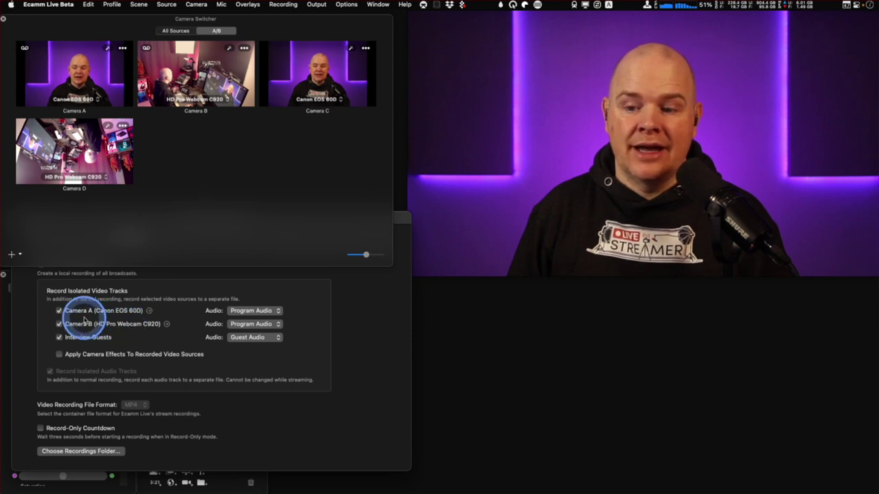
click(218, 101)
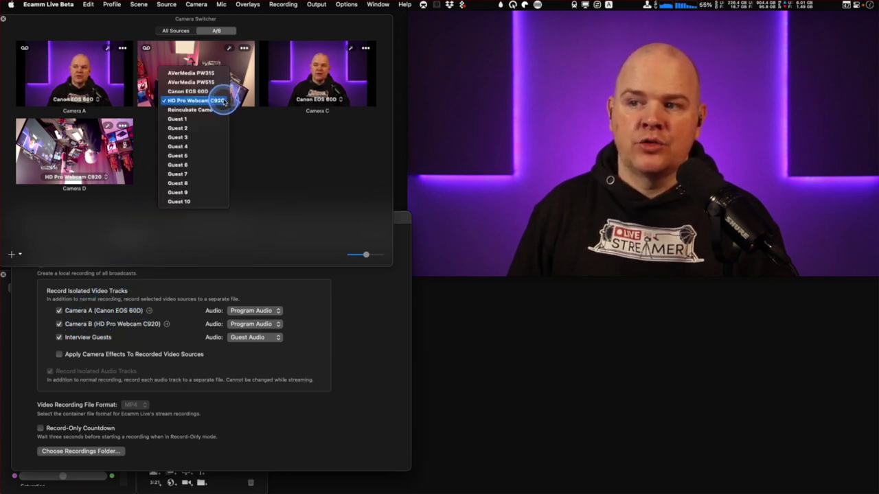
click(206, 83)
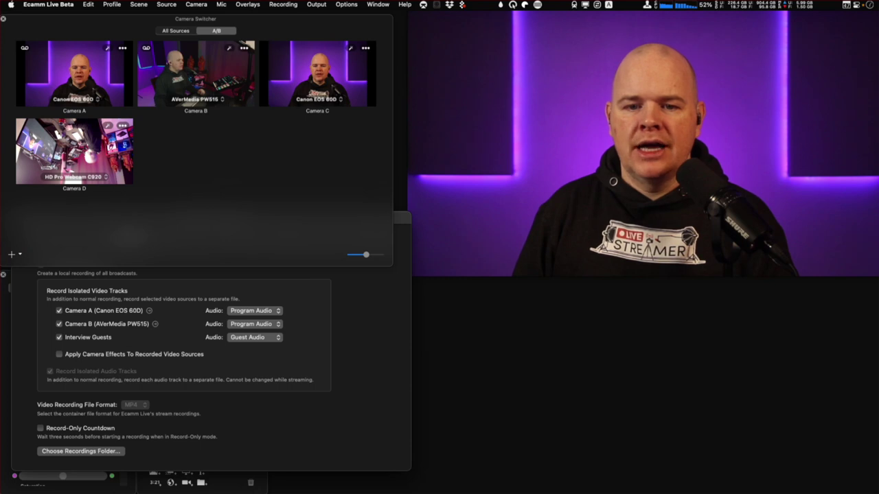
- Examine the isolated audio and camera files in the Ecamm Live recordings folder in Finder, then close the folder window
drag(188, 306, 190, 142)
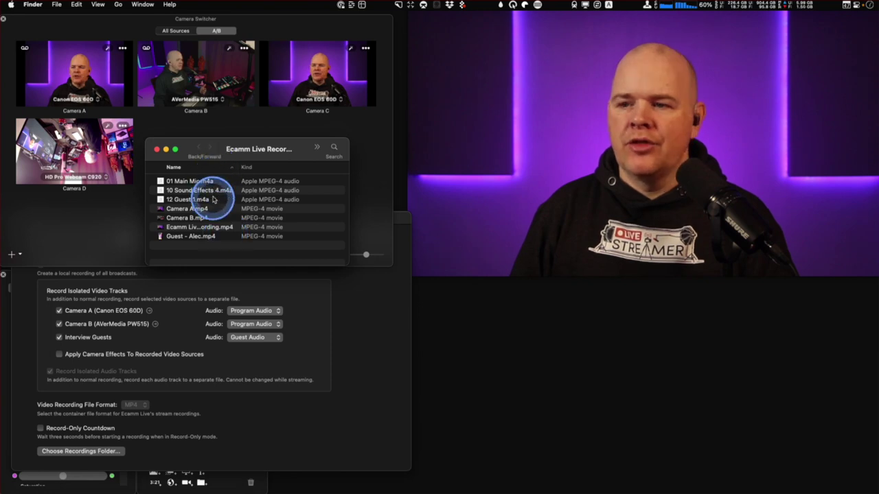
drag(213, 166, 186, 218)
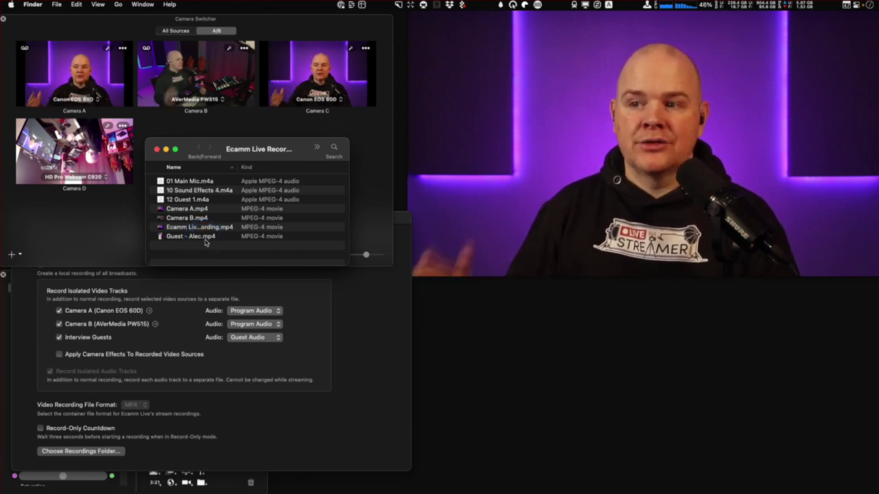
drag(231, 145, 182, 169)
key(super+w)
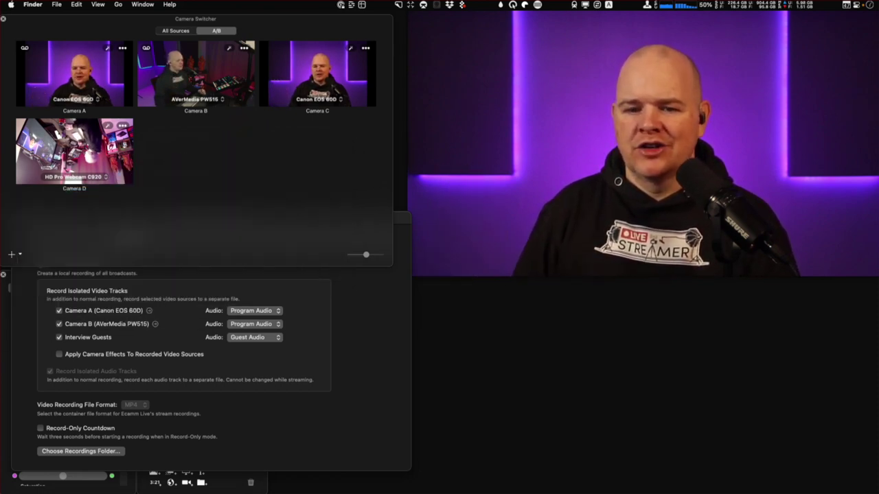
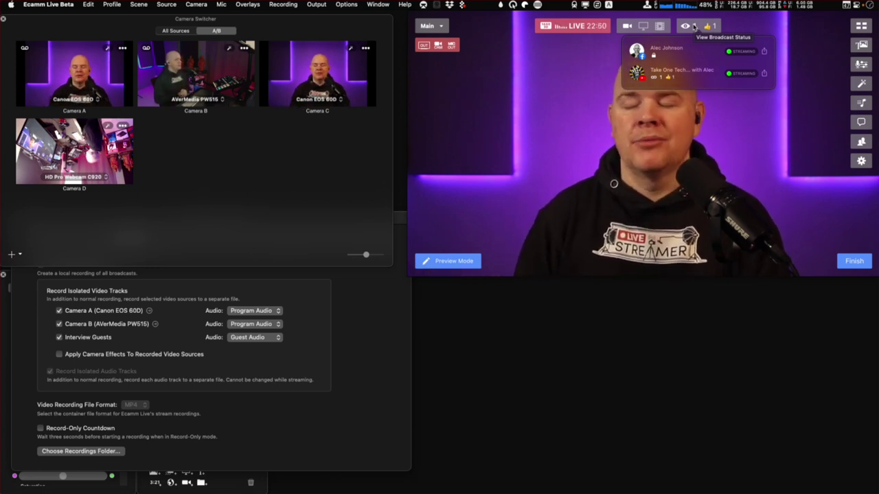
- View the broadcast status and examine the streaming state and share options of both destinations
click(694, 26)
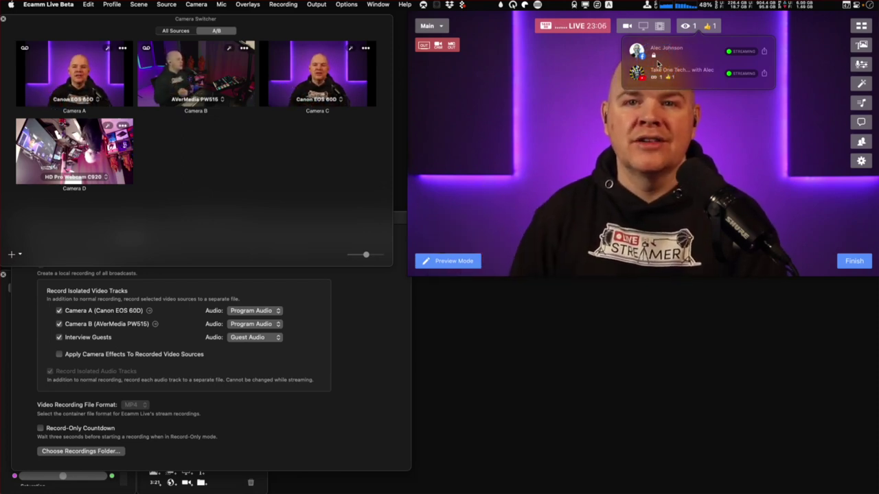
drag(658, 63, 767, 55)
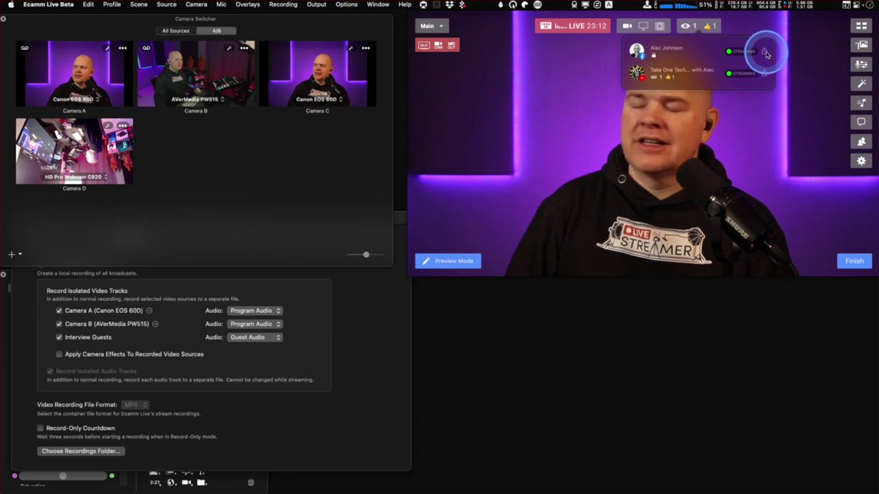
- Review the stream options of the Facebook and YouTube destinations, including Copy Video URL, Go to Facebook Producer and Go to YouTube Studio
drag(767, 54, 741, 57)
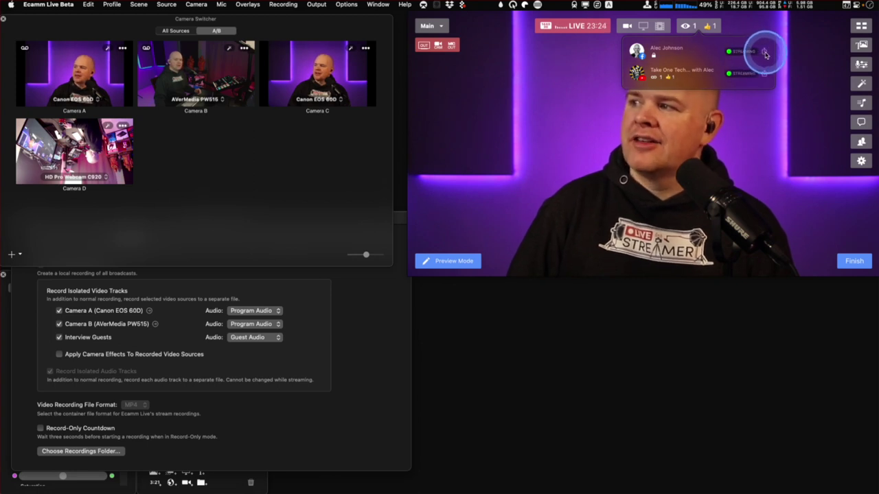
click(765, 53)
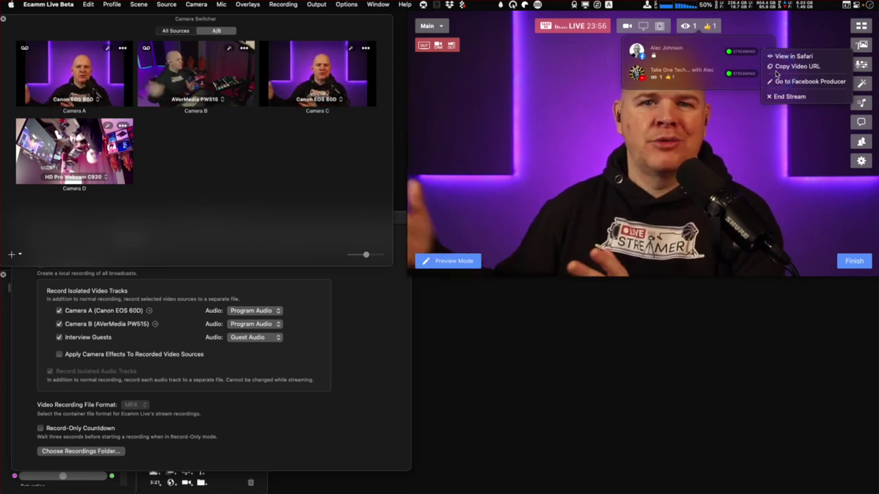
click(783, 68)
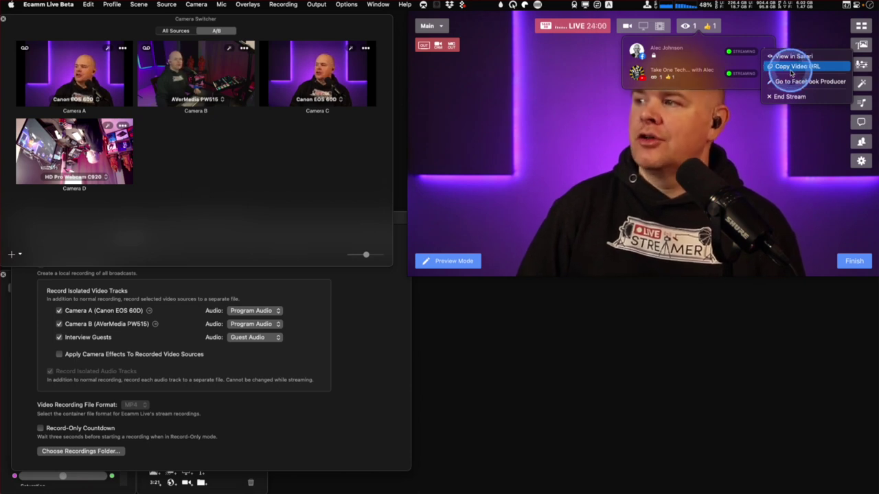
click(790, 87)
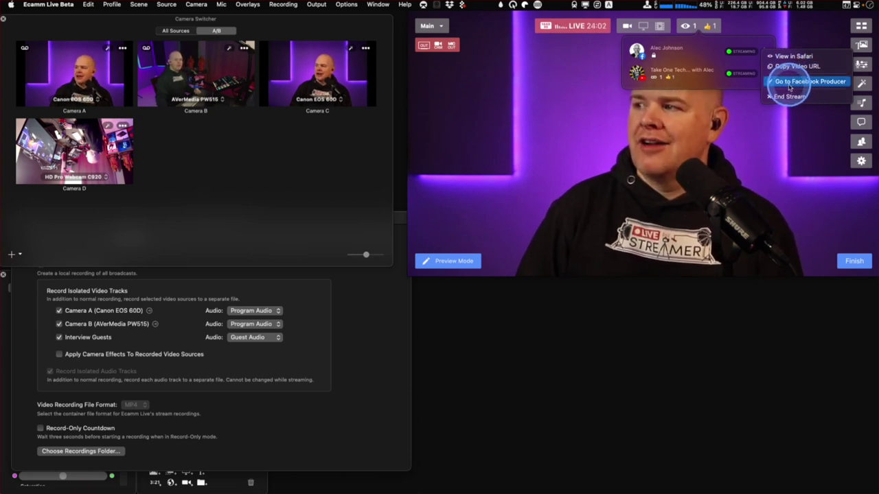
click(762, 73)
click(785, 103)
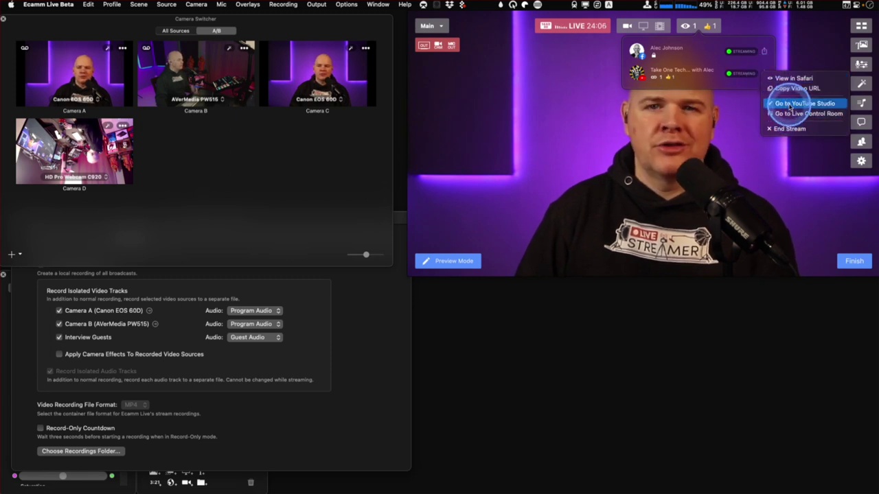
- End only the Facebook stream from the broadcast status list, leaving the YouTube destination streaming
click(764, 50)
click(765, 51)
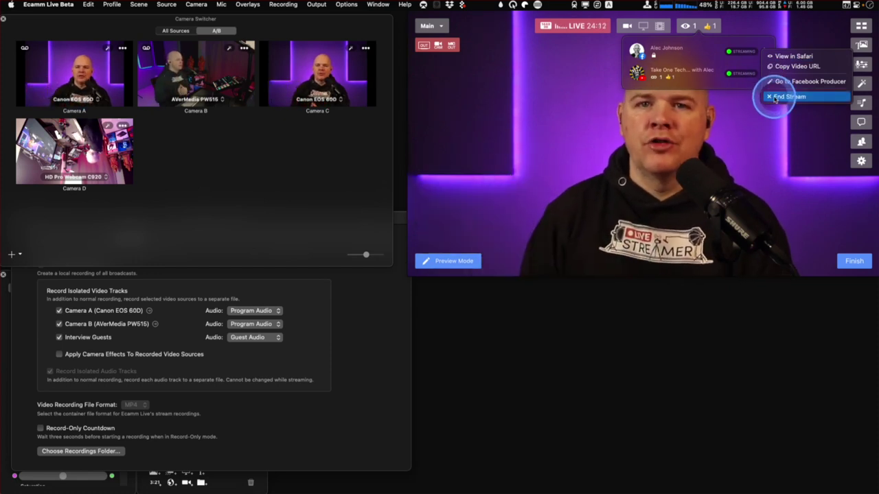
click(774, 97)
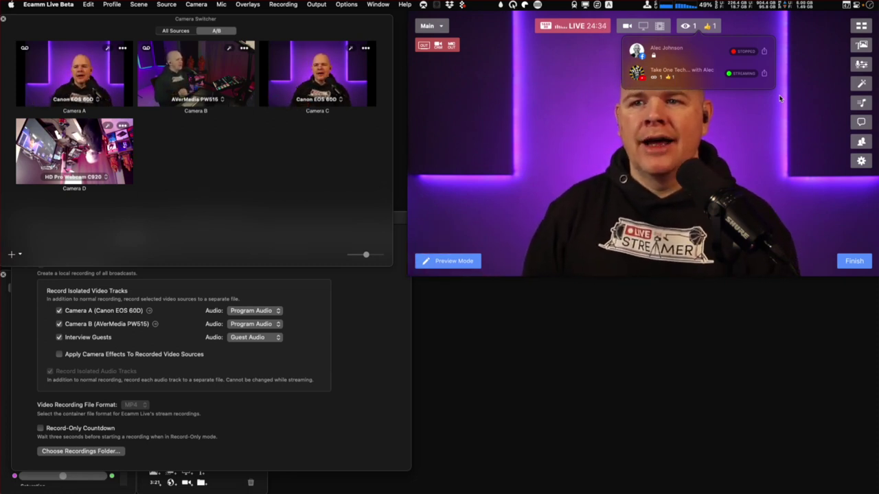
click(780, 99)
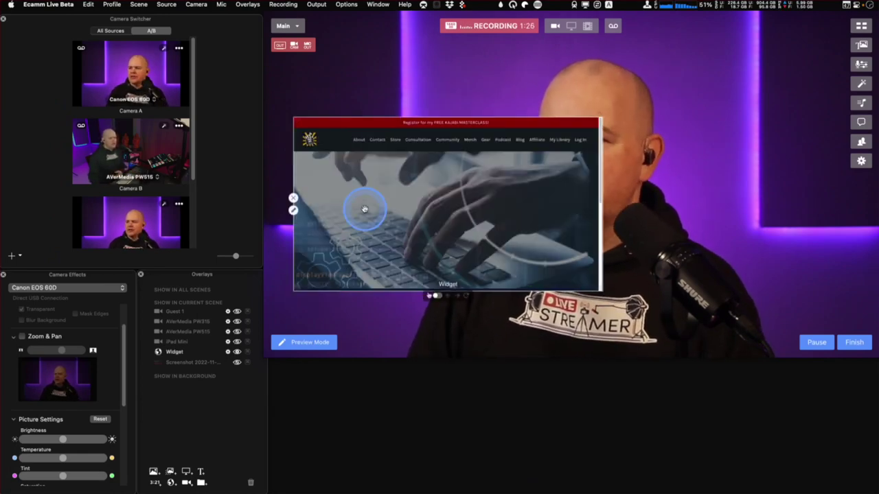
- Shrink the website widget overlay and place it beside the presenter, aligned to the left margin guide of the scene
drag(363, 202, 337, 152)
drag(555, 260, 498, 200)
drag(419, 131, 420, 141)
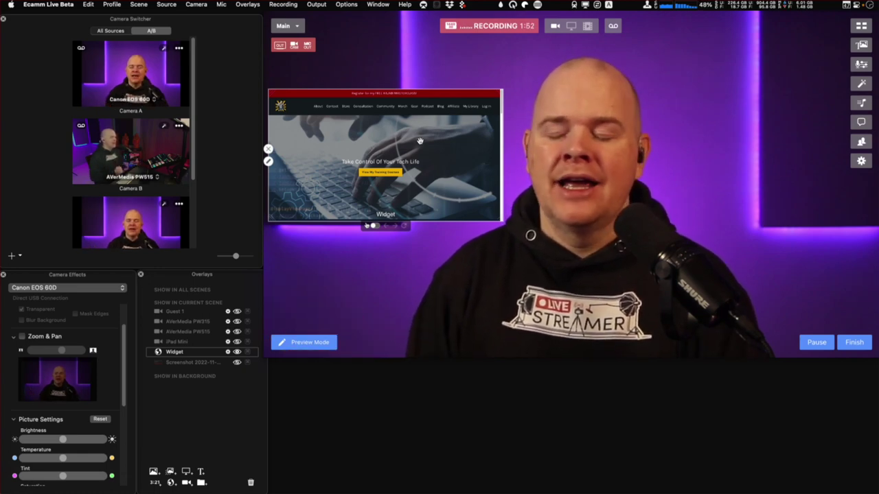
drag(420, 140, 416, 134)
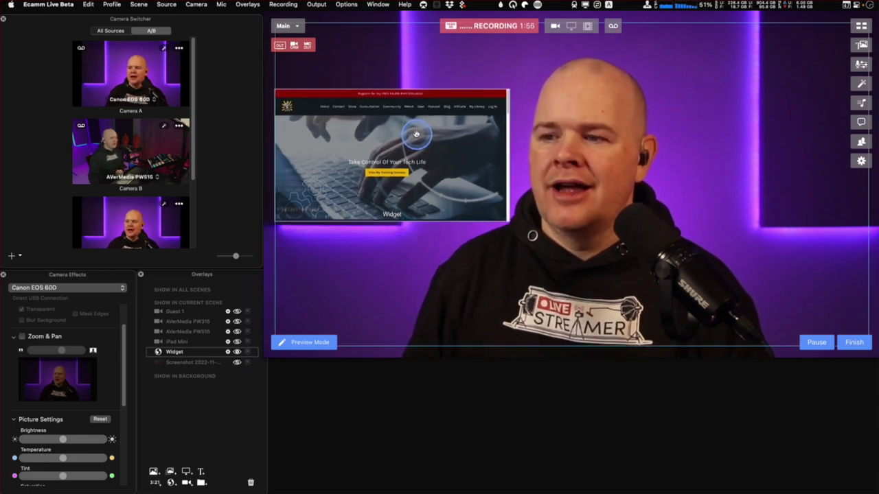
- View the new widget overlay settings, including its URL, size and frame rate options, then cancel without adding one
click(171, 483)
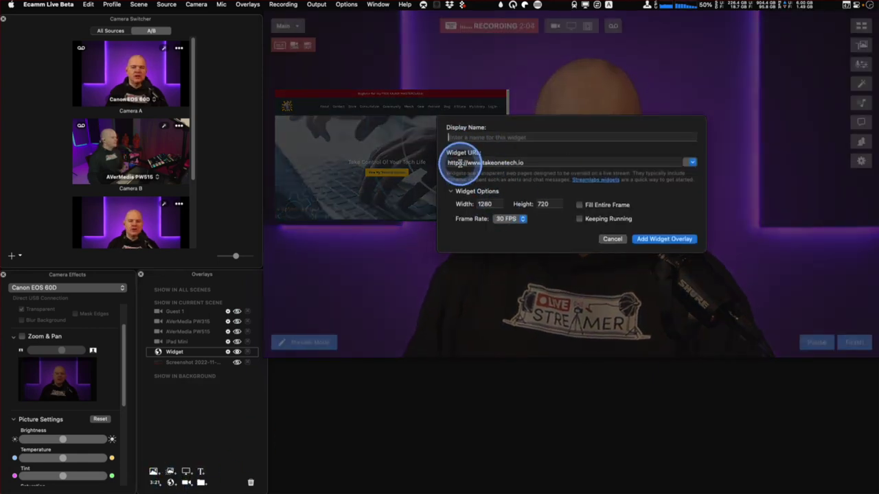
click(611, 239)
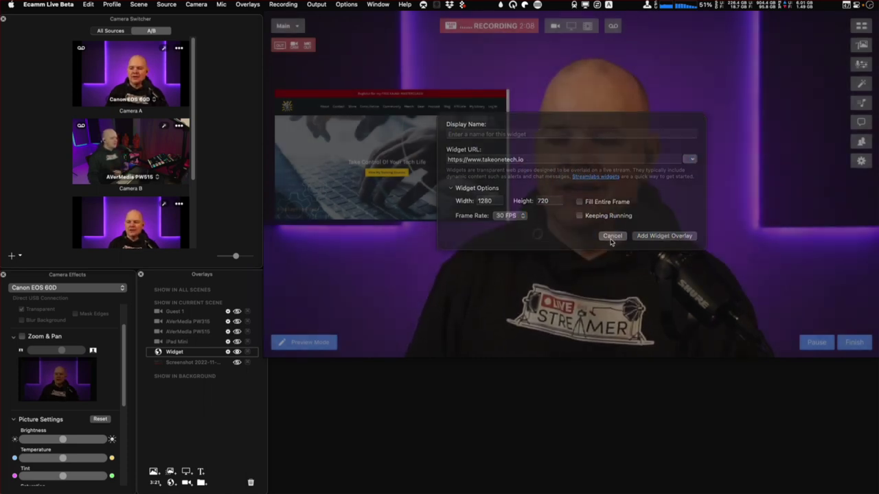
- Turn on interaction for the website widget and open the Ecamm Live Masterclass page inside it
click(371, 189)
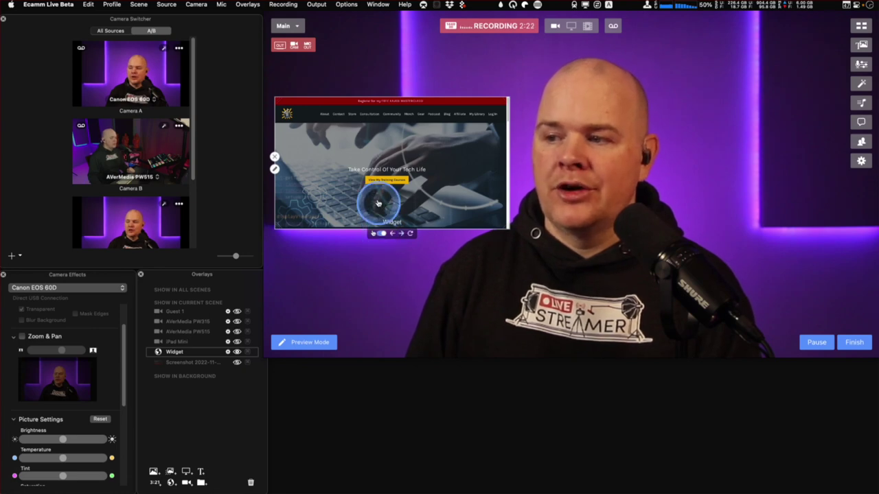
scroll(350, 176, down, 1)
scroll(352, 180, down, 4)
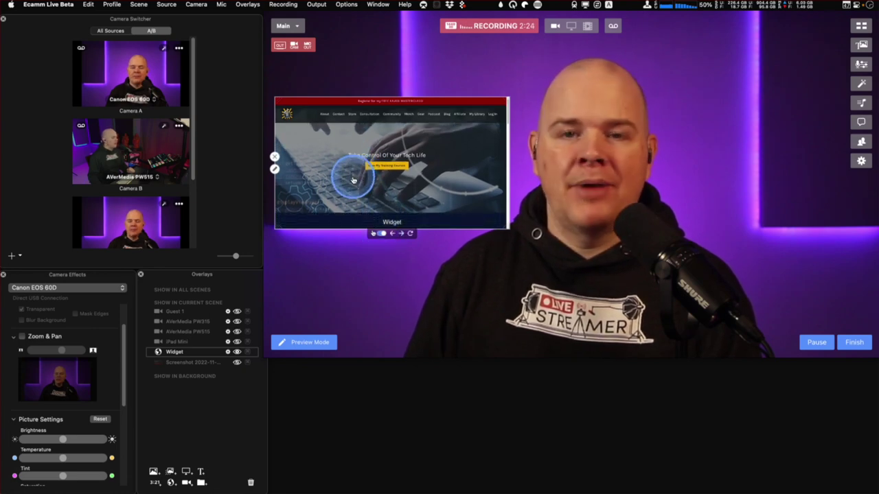
scroll(352, 180, down, 5)
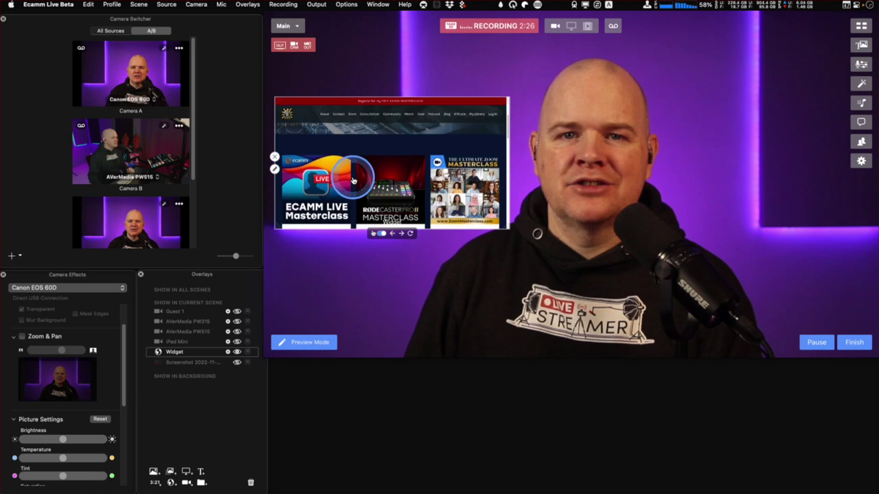
scroll(352, 180, down, 1)
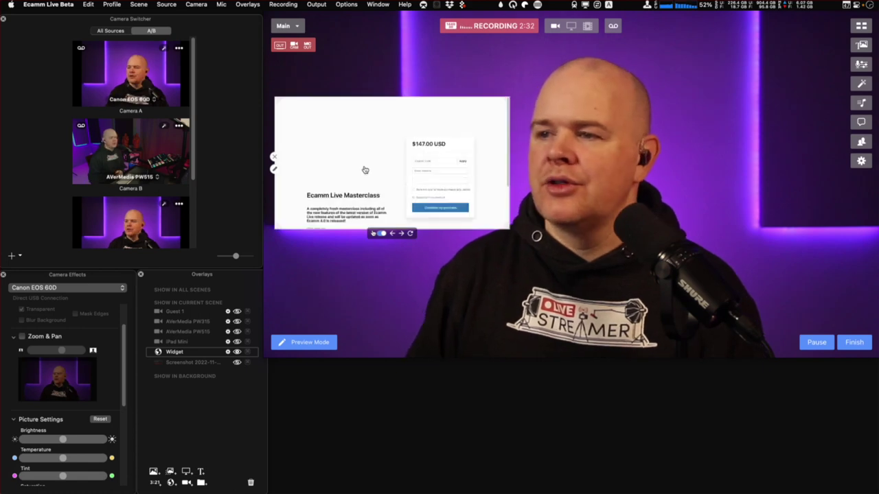
- Navigate the widget back from the Ecamm Live Masterclass page to the website's course list and release the overlay
click(385, 181)
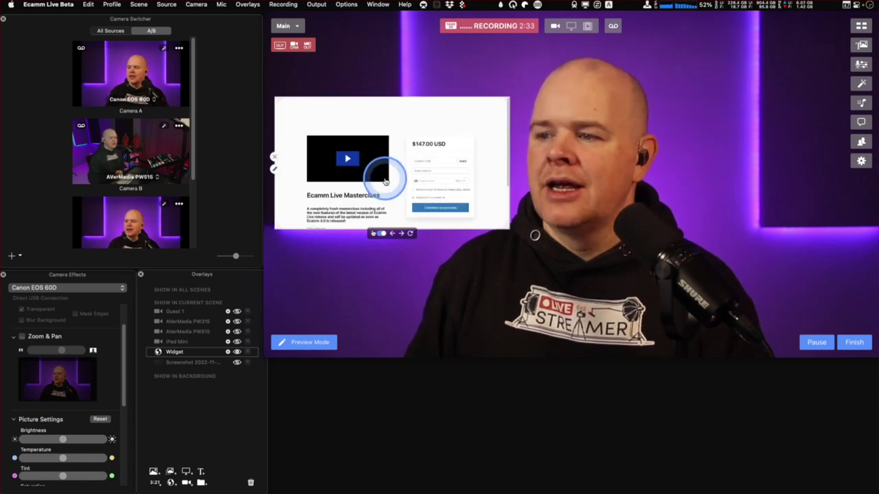
click(392, 234)
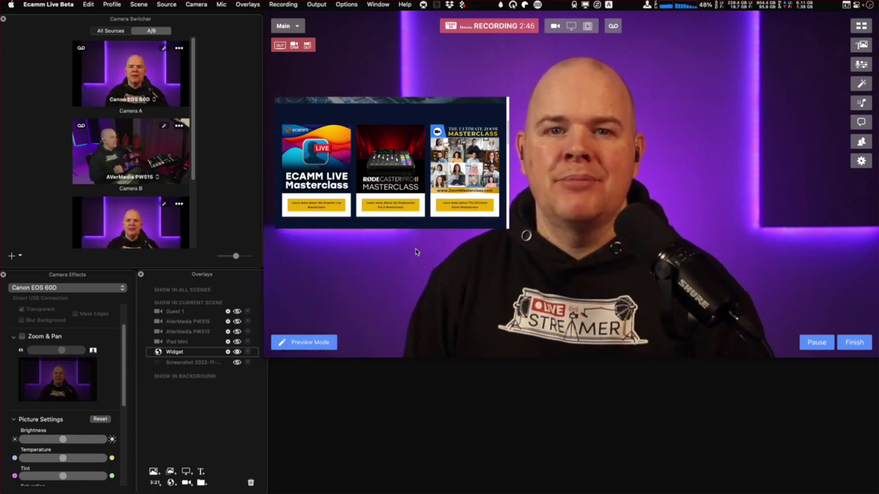
click(398, 241)
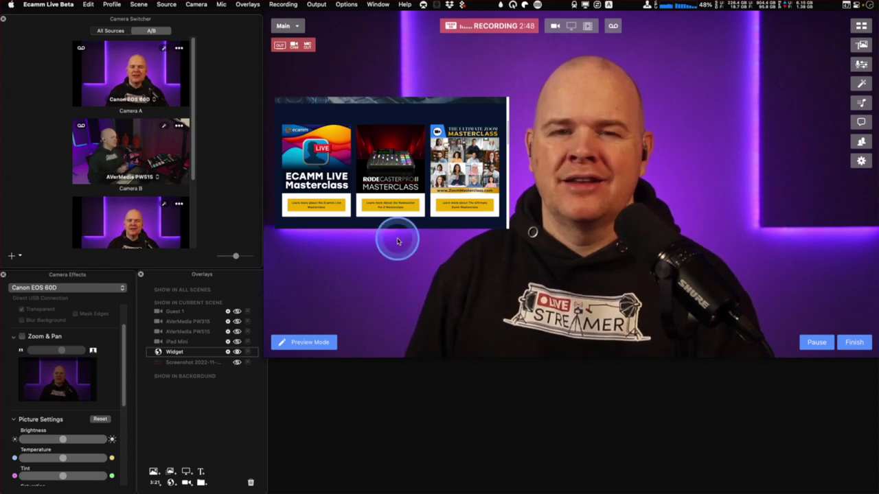